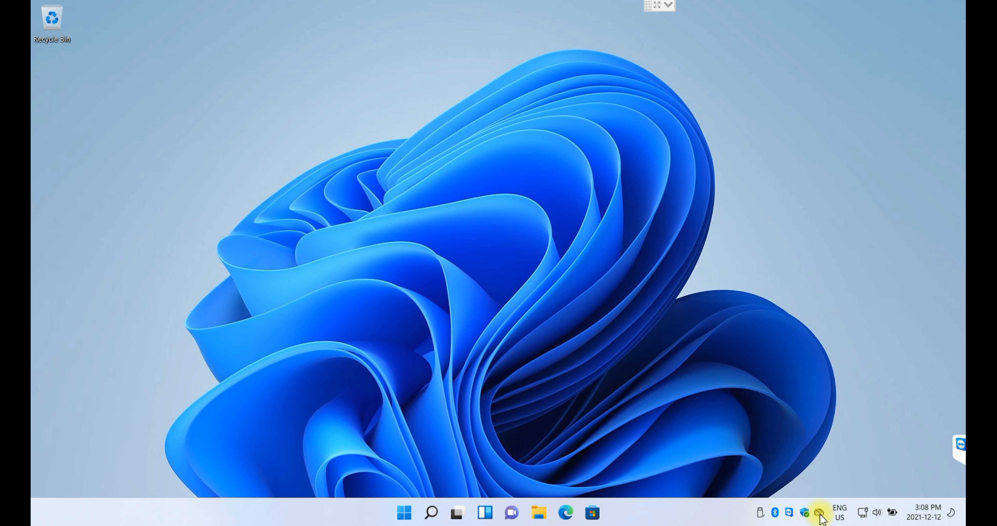
# - Open and close the Microsoft Store, then search 'store' from the Start menu
pyautogui.click(592, 513)
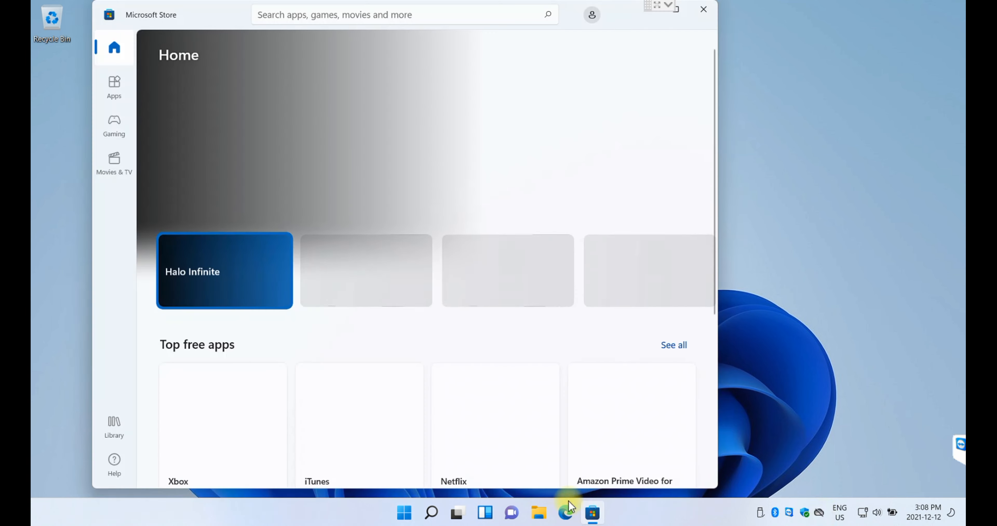
pyautogui.click(704, 10)
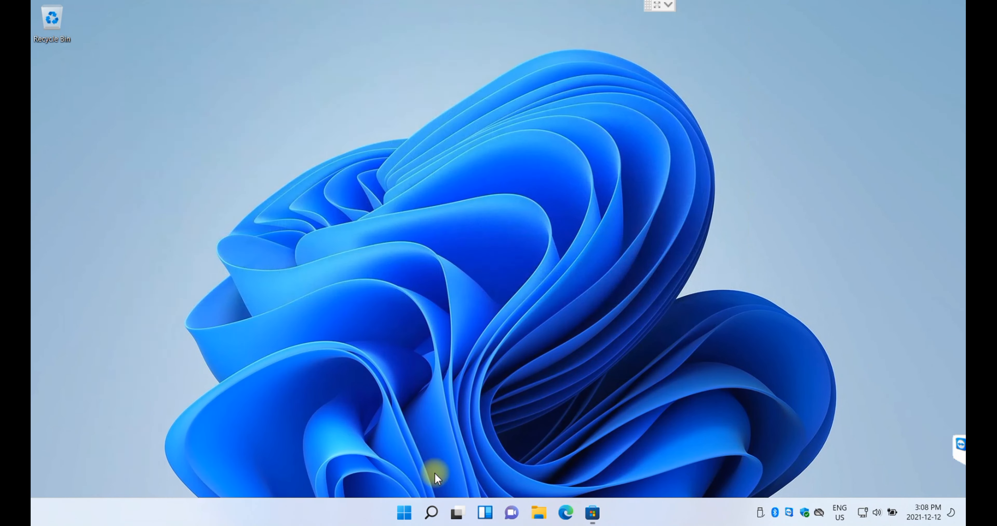
pyautogui.click(403, 513)
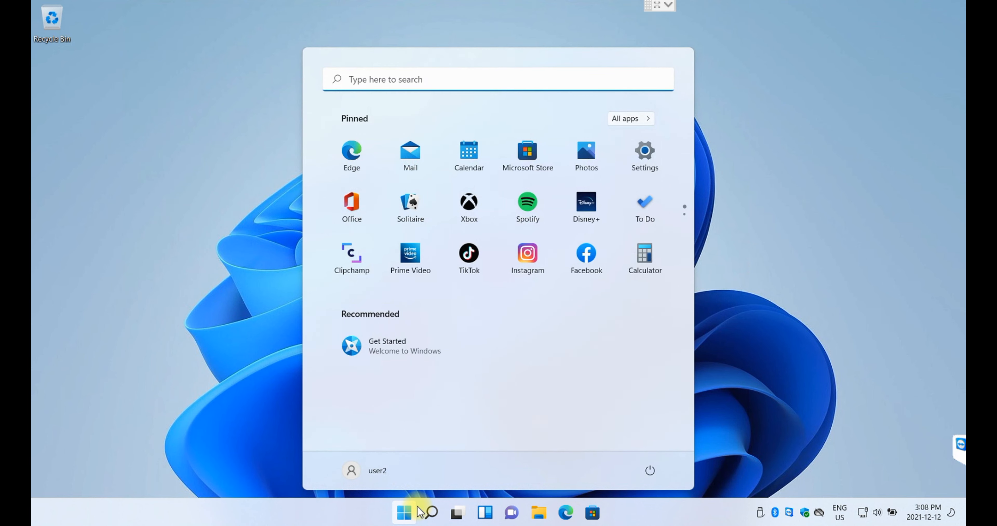
pyautogui.click(388, 84)
pyautogui.write('store')
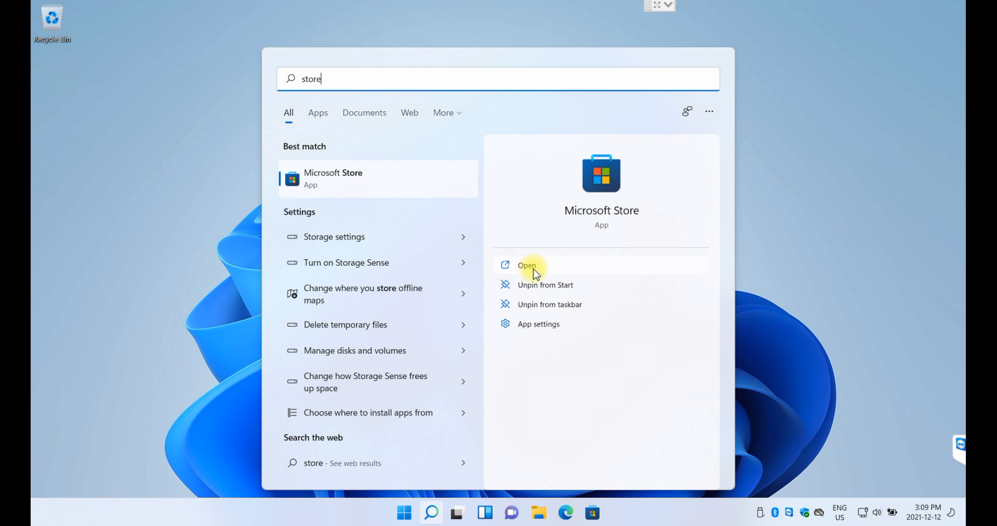
# - Dismiss the search results and start OneDrive sign-in from its tray status panel
pyautogui.click(808, 255)
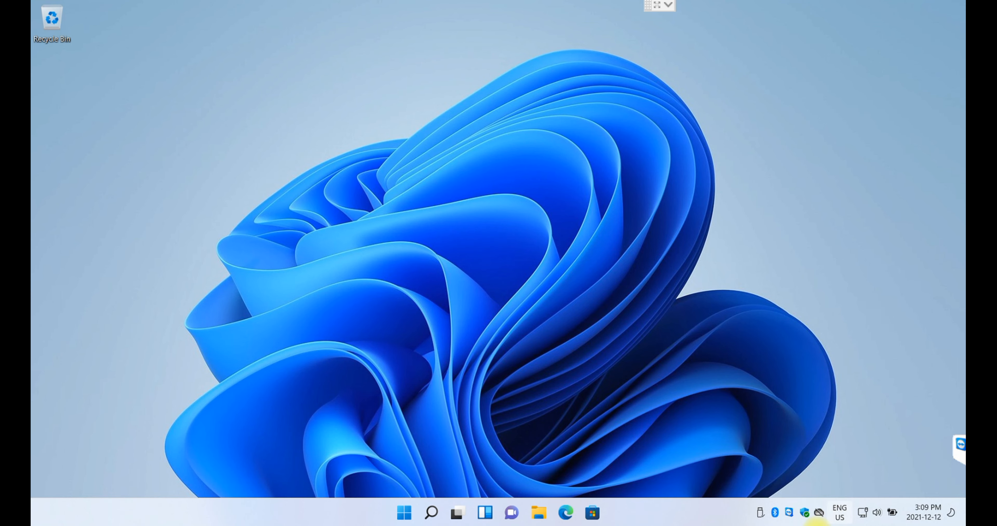
pyautogui.click(820, 514)
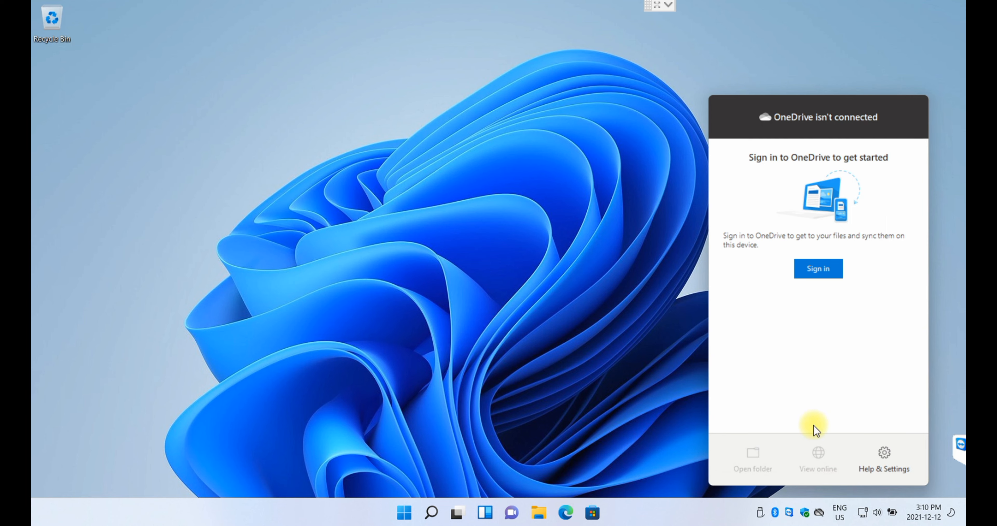
pyautogui.click(820, 268)
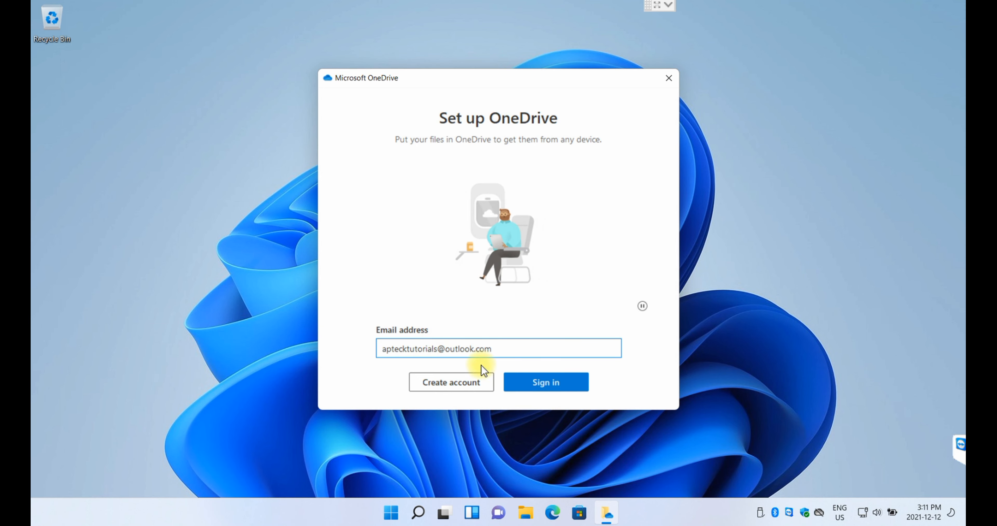
# - Submit the e-mail address, paste the account password and complete the OneDrive sign-in
pyautogui.click(552, 385)
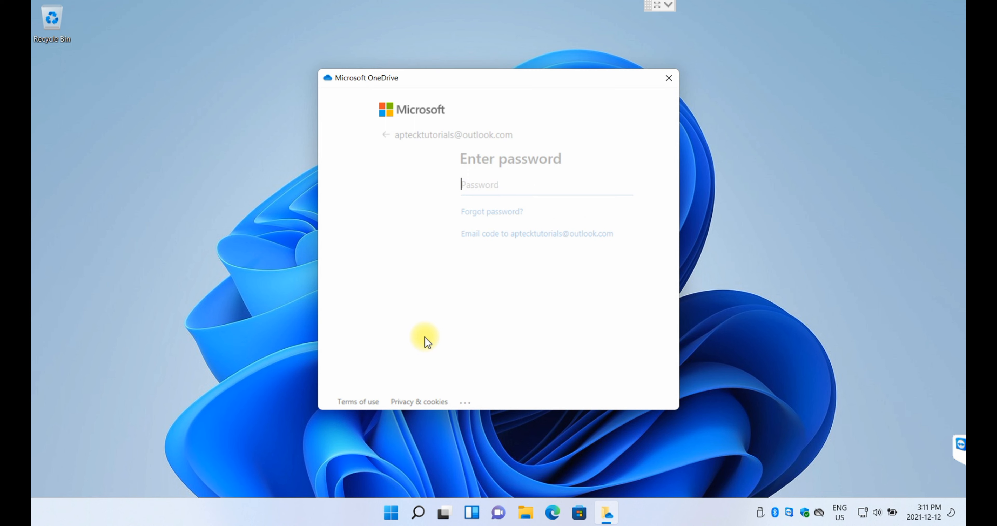
pyautogui.hotkey('ctrl', 'v')
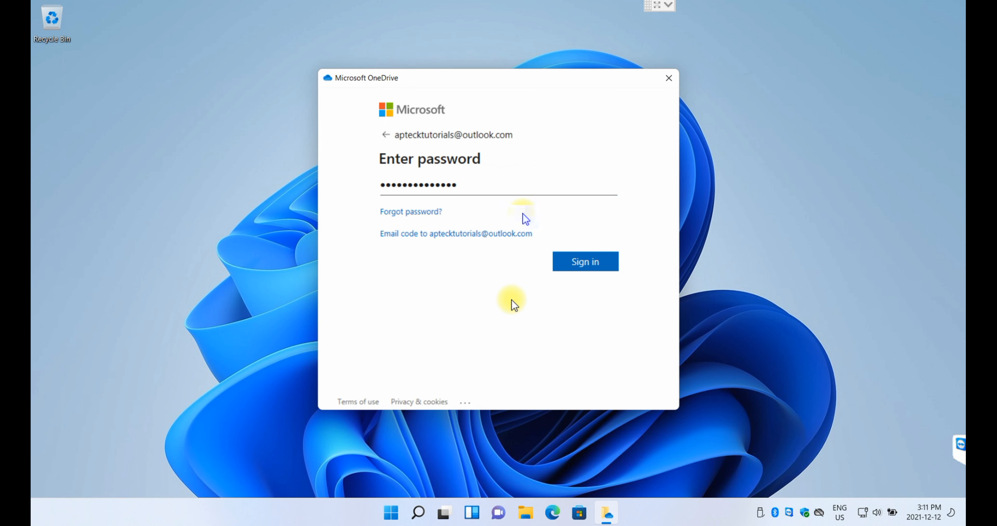
pyautogui.click(579, 262)
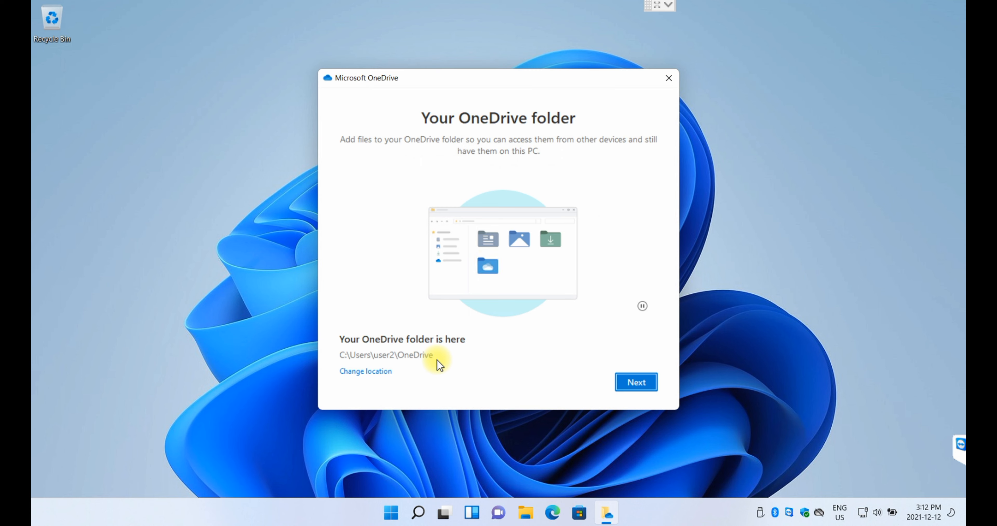
pyautogui.click(368, 373)
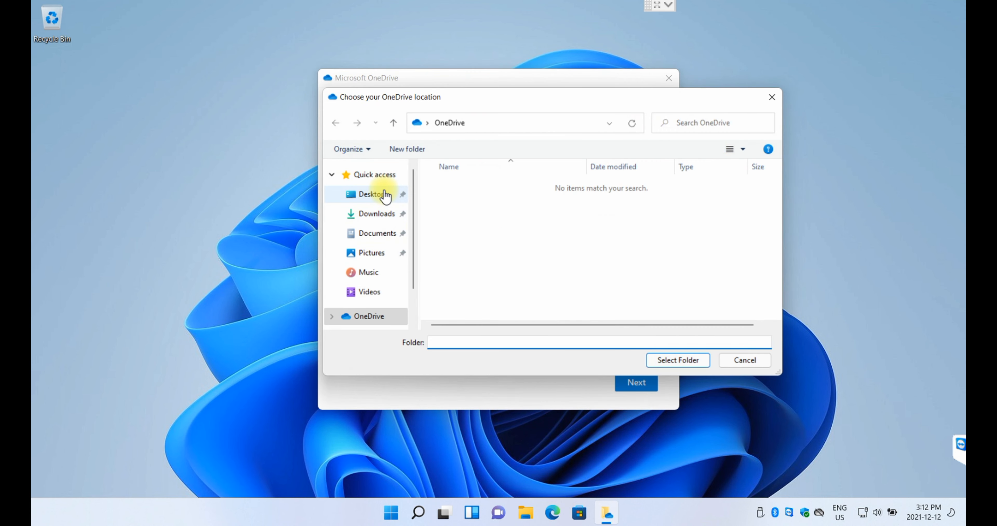
pyautogui.scroll(-1, 416, 261)
pyautogui.click(364, 304)
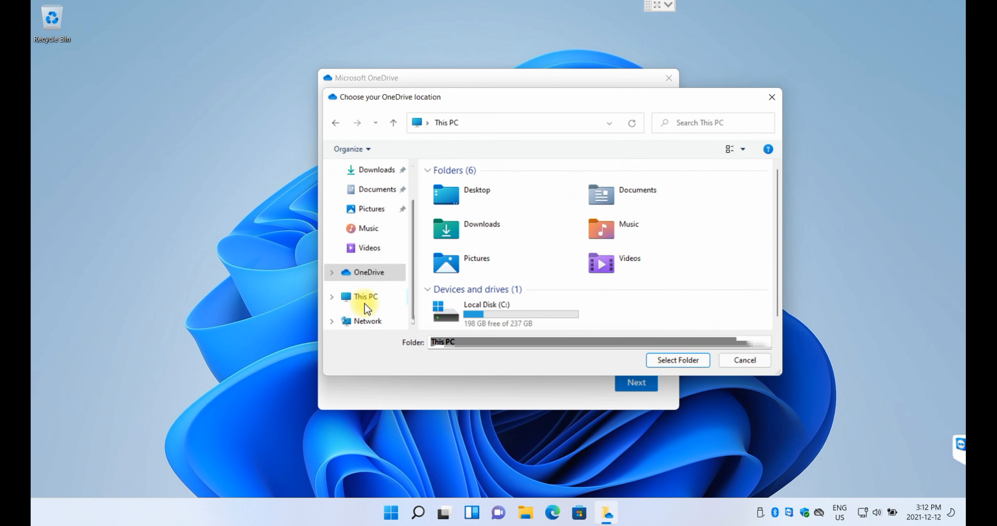
pyautogui.doubleClick(489, 315)
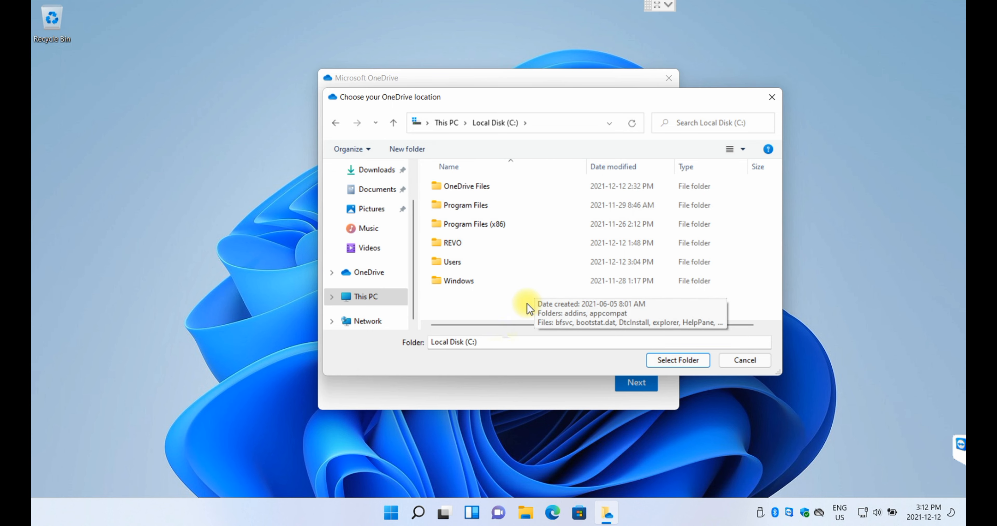
pyautogui.click(755, 361)
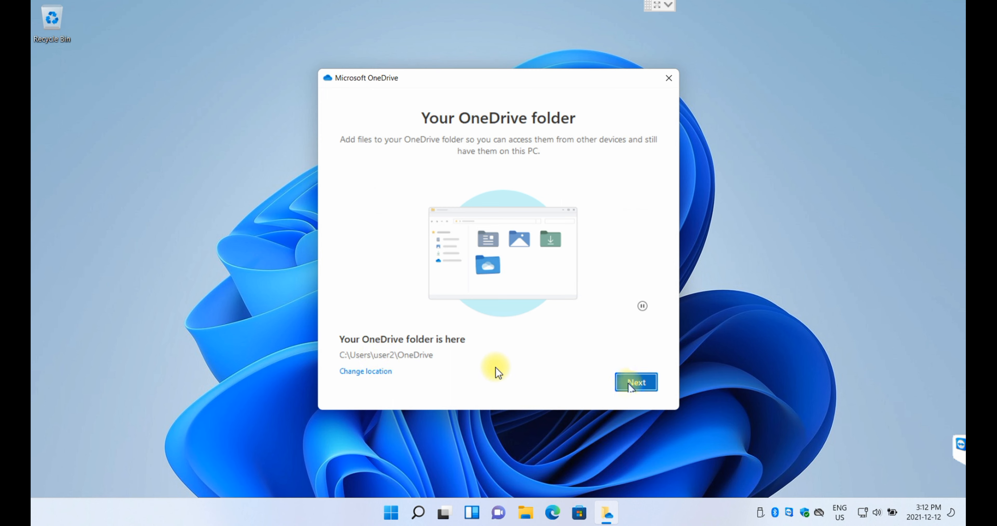
# - Accept the default OneDrive folder location and keep Desktop selected for backup
pyautogui.click(631, 383)
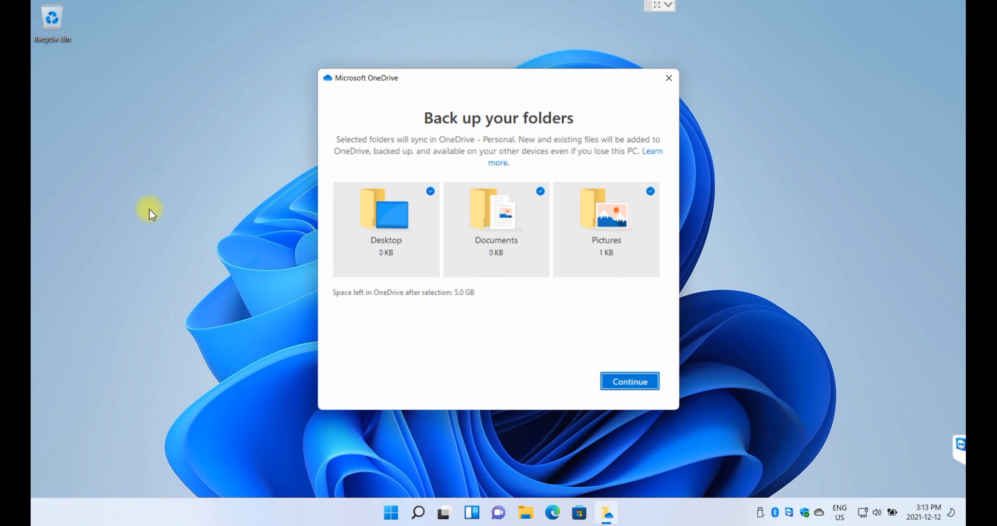
pyautogui.click(423, 200)
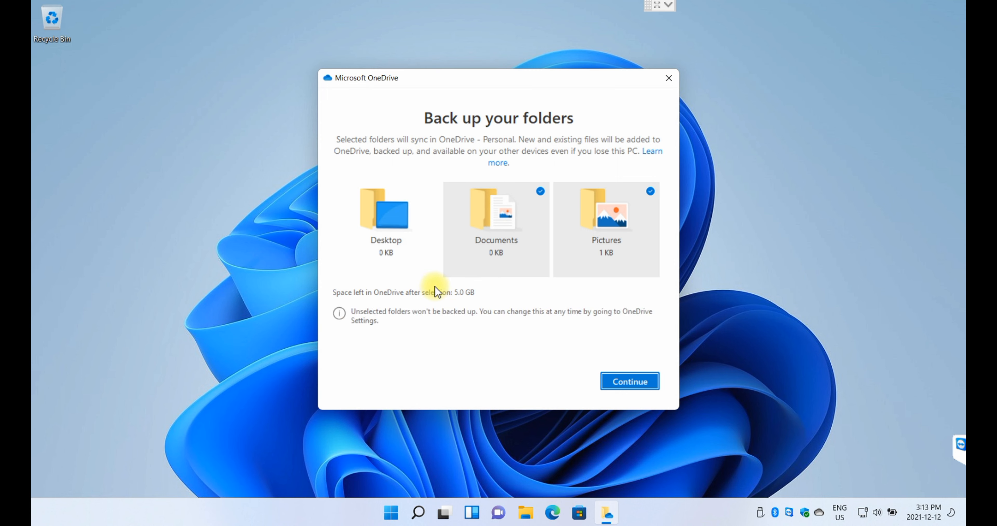
pyautogui.click(429, 196)
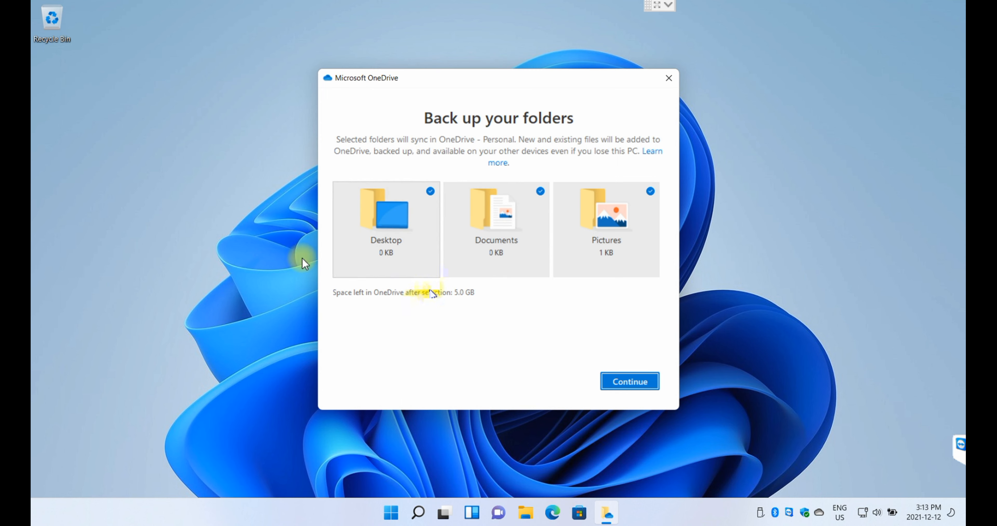
# - Create a new desktop folder named 'Test' and move it below the Recycle Bin
pyautogui.rightClick(83, 122)
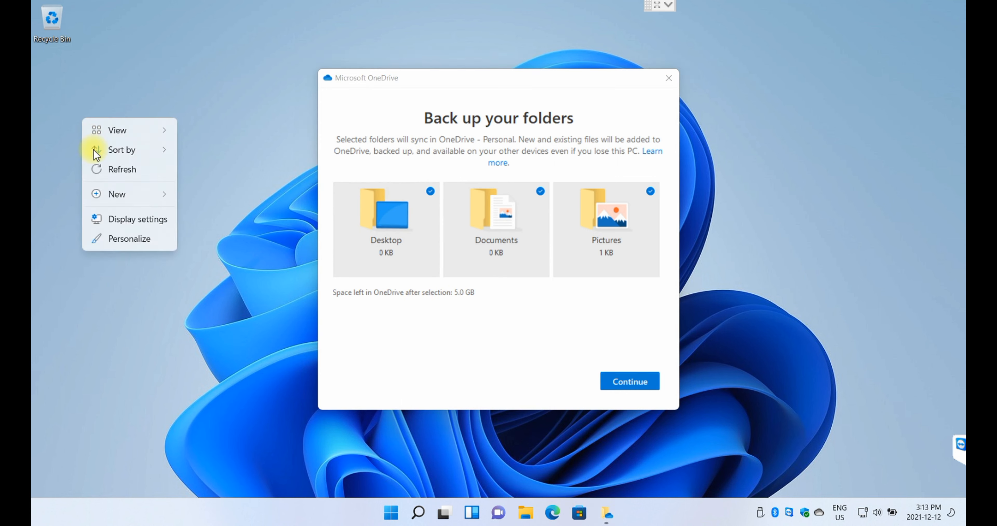
pyautogui.click(116, 195)
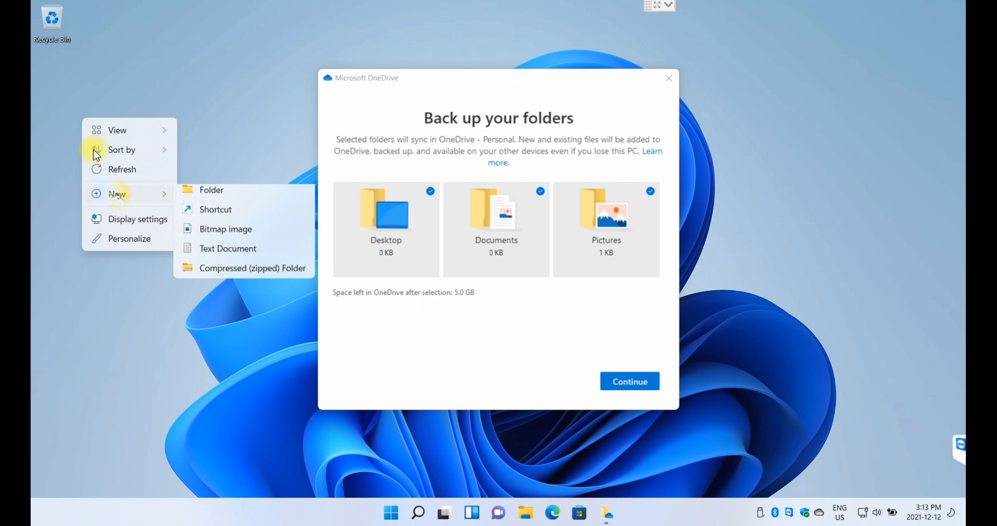
pyautogui.click(224, 198)
pyautogui.write('Test')
pyautogui.press('Return')
pyautogui.moveTo(97, 140); pyautogui.dragTo(69, 96)
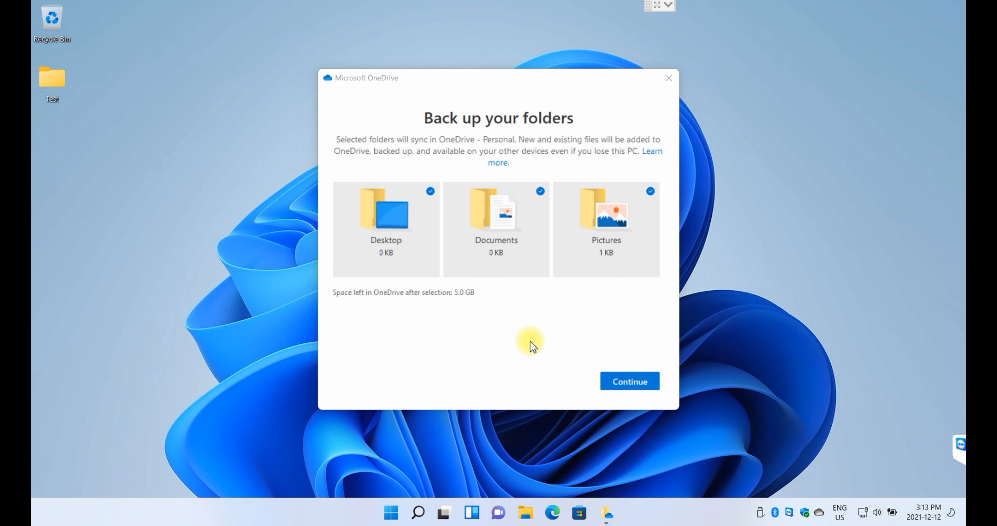
# - Start folder backup, decline the premium offer, skip the intro pages and postpone the mobile app
pyautogui.click(620, 380)
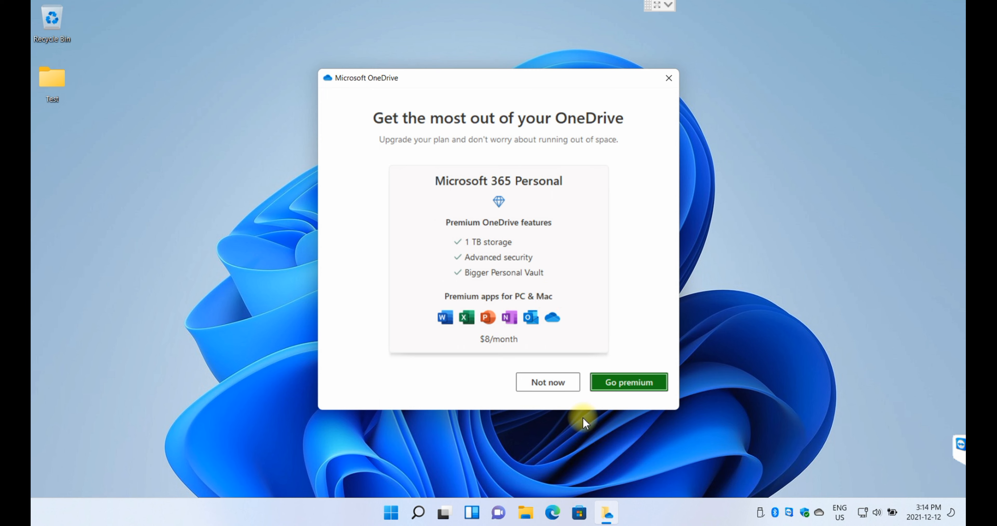
pyautogui.click(554, 386)
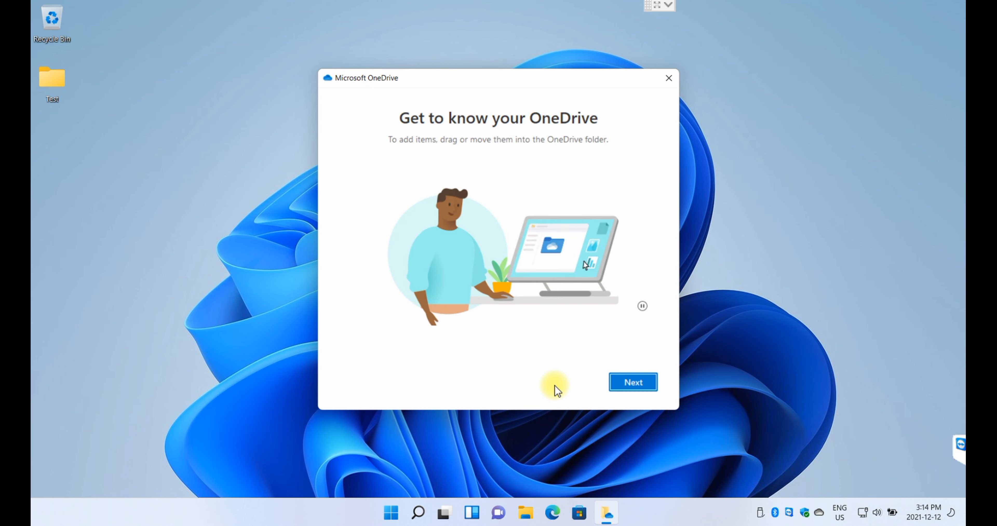
pyautogui.click(622, 376)
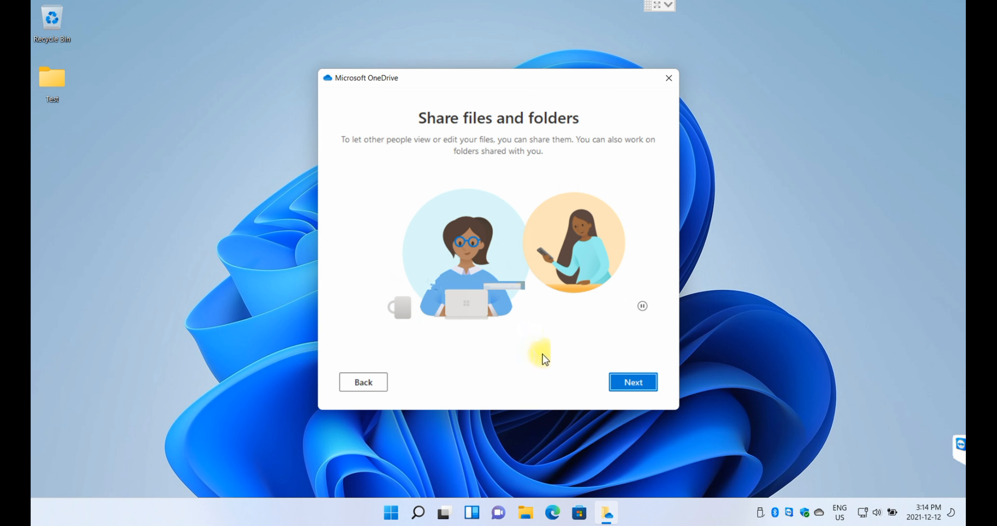
pyautogui.press('Return')
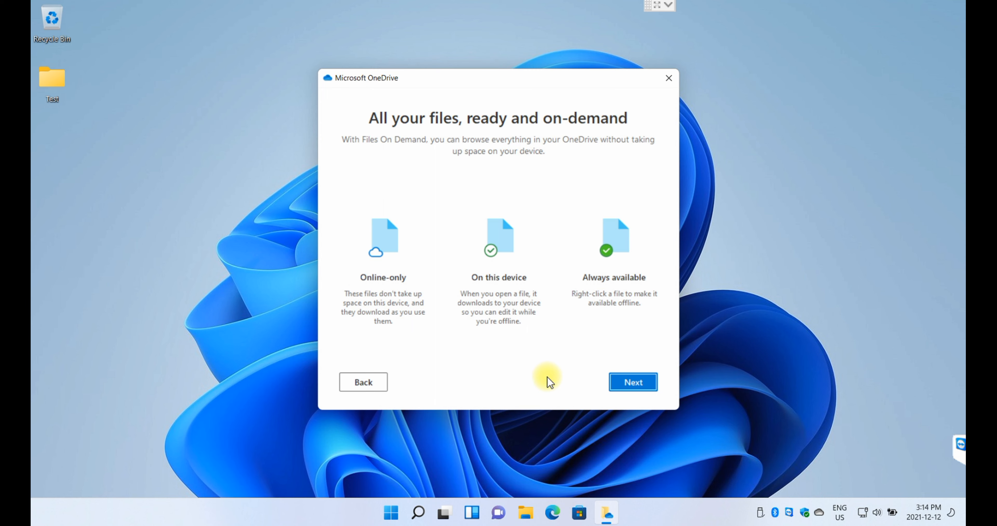
pyautogui.click(633, 383)
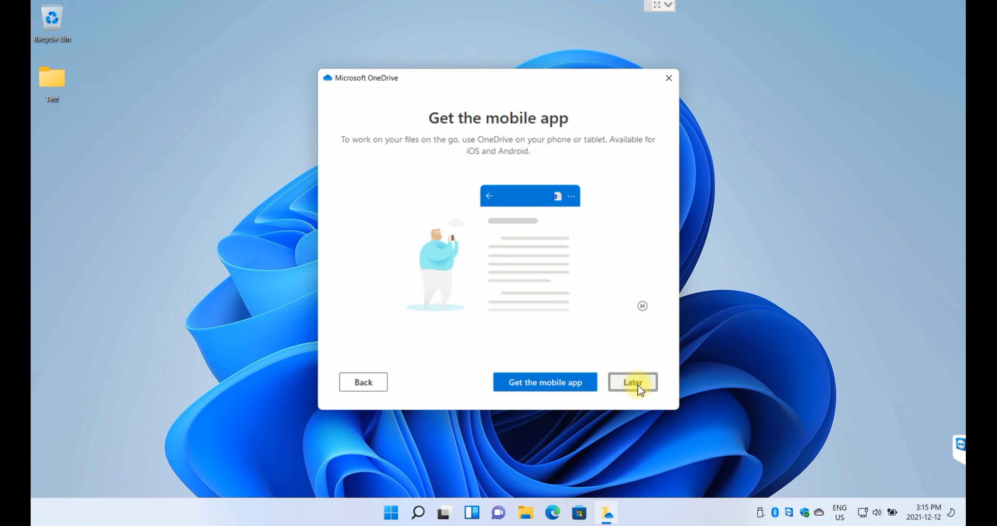
pyautogui.click(631, 384)
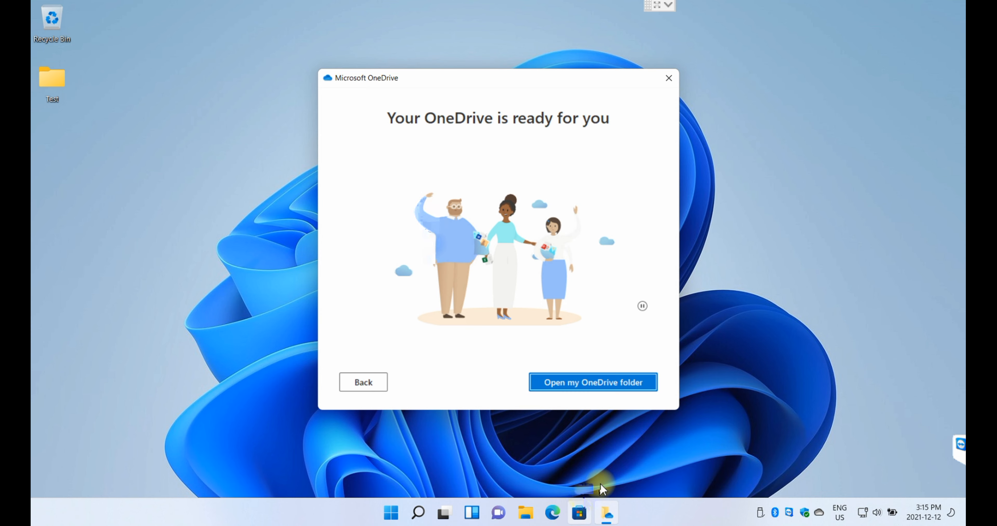
# - Open the OneDrive folder in File Explorer and switch the file list to compact view
pyautogui.click(597, 384)
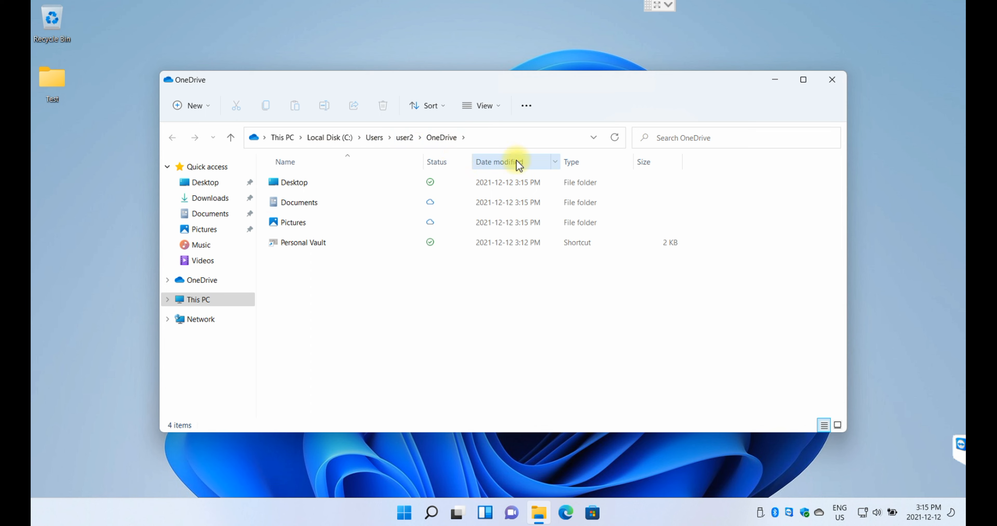
pyautogui.click(500, 107)
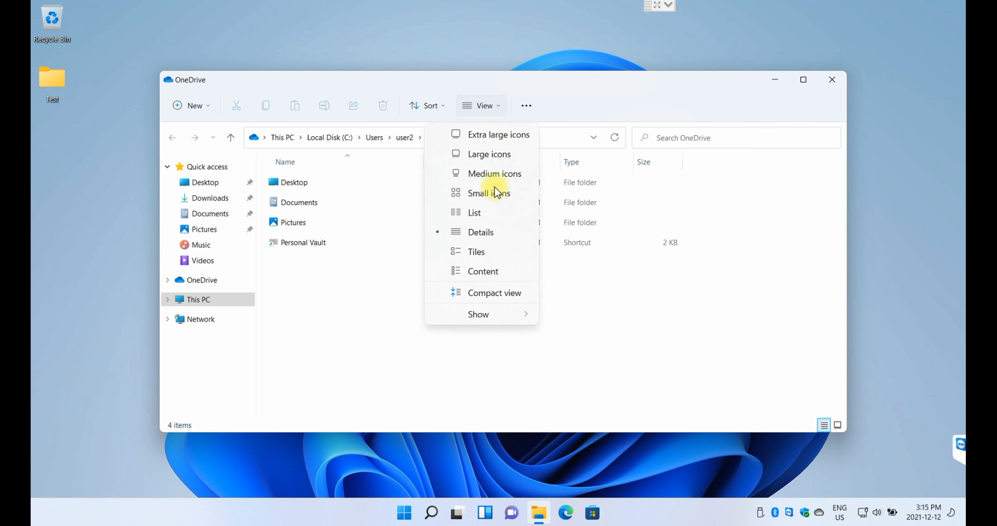
pyautogui.click(495, 293)
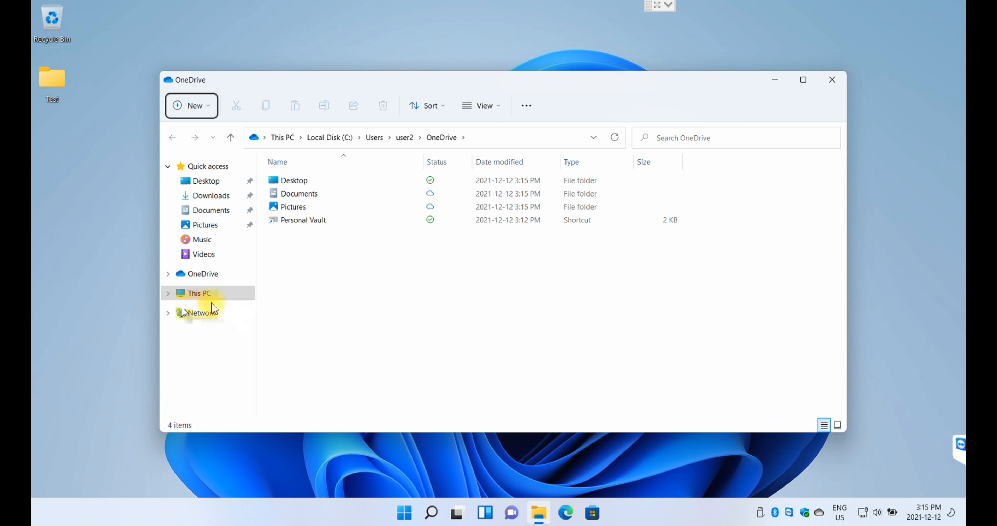
# - Open the synced Desktop folder from OneDrive, then go back to the OneDrive folder
pyautogui.click(201, 273)
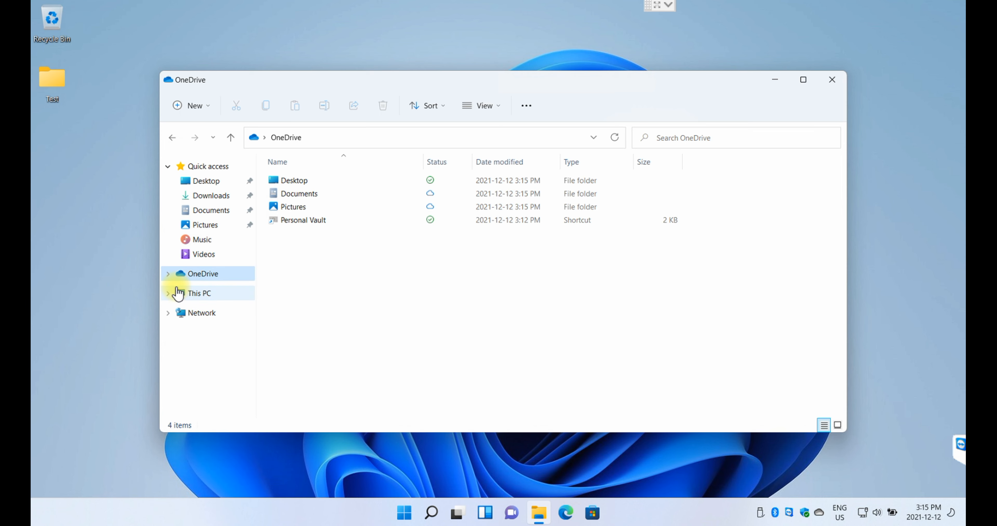
pyautogui.moveTo(306, 186)
pyautogui.mouseDown()
pyautogui.moveTo(301, 193)
pyautogui.moveTo(306, 186)
pyautogui.mouseUp()
pyautogui.doubleClick(304, 185)
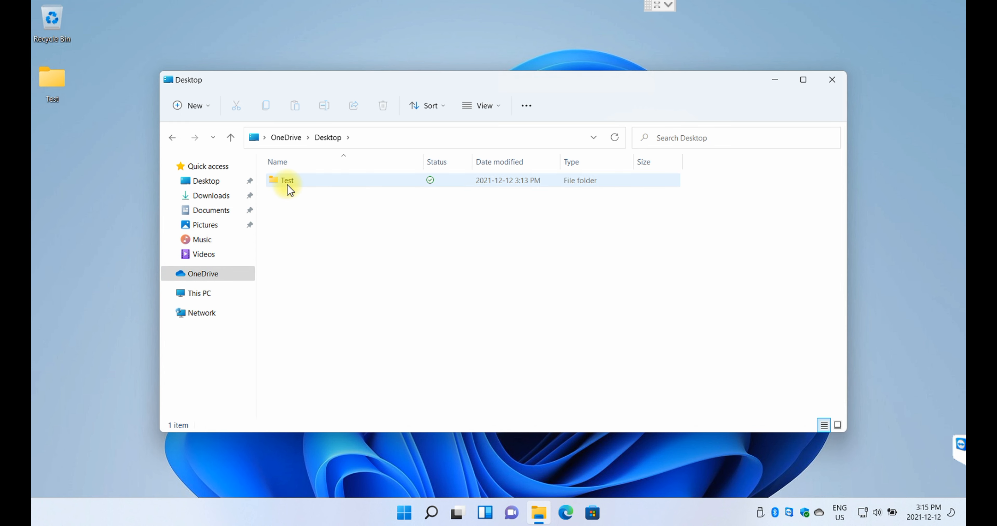
pyautogui.click(172, 138)
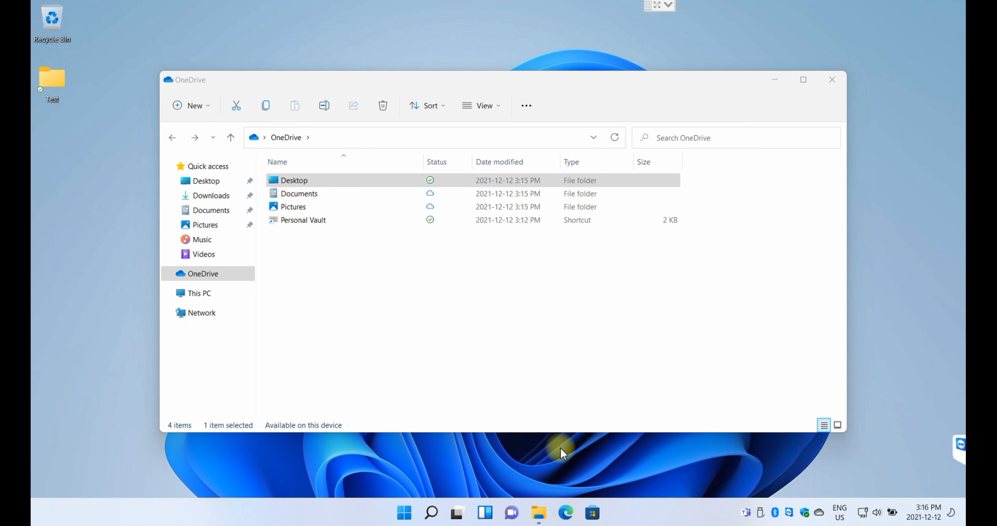
# - In Edge, search 'onedrive login' and open the Microsoft OneDrive result
pyautogui.click(571, 517)
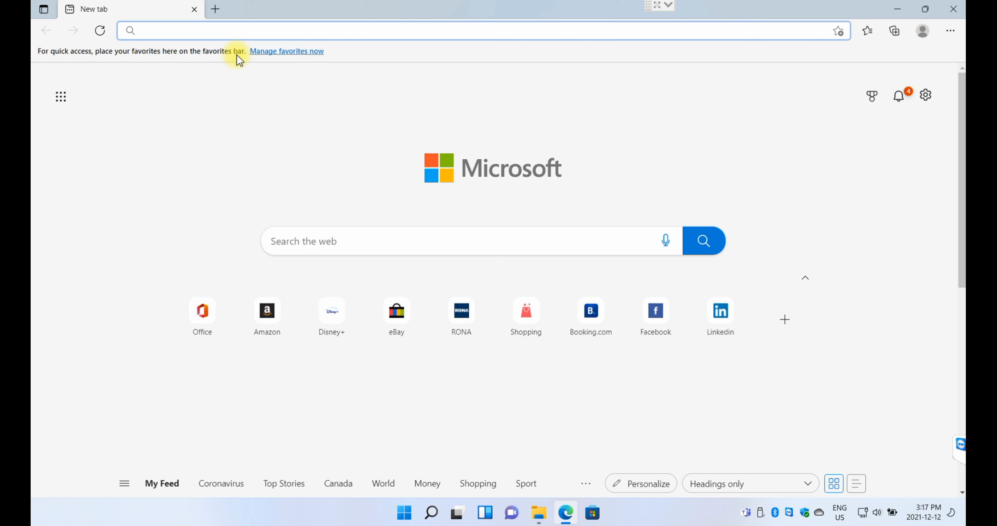
pyautogui.write('one')
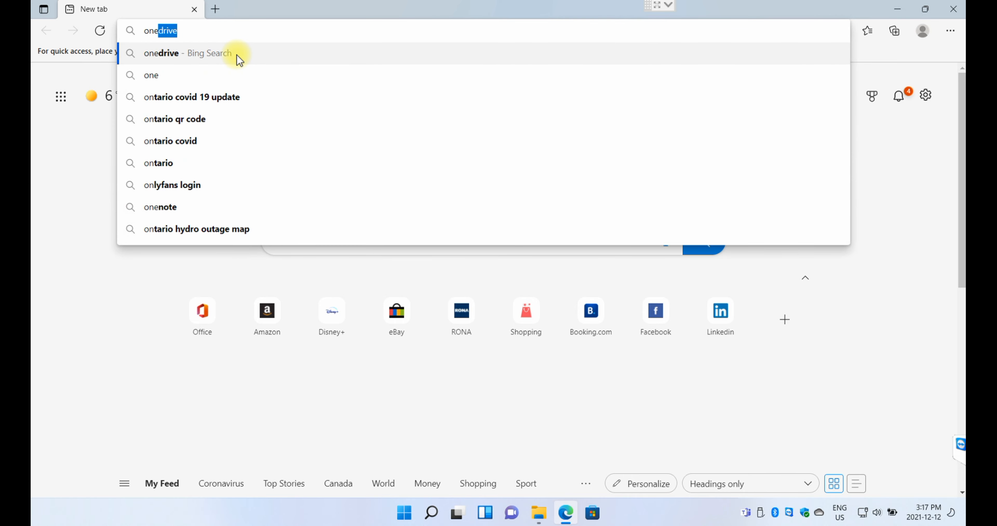
pyautogui.press('BackSpace')
pyautogui.write('drive login')
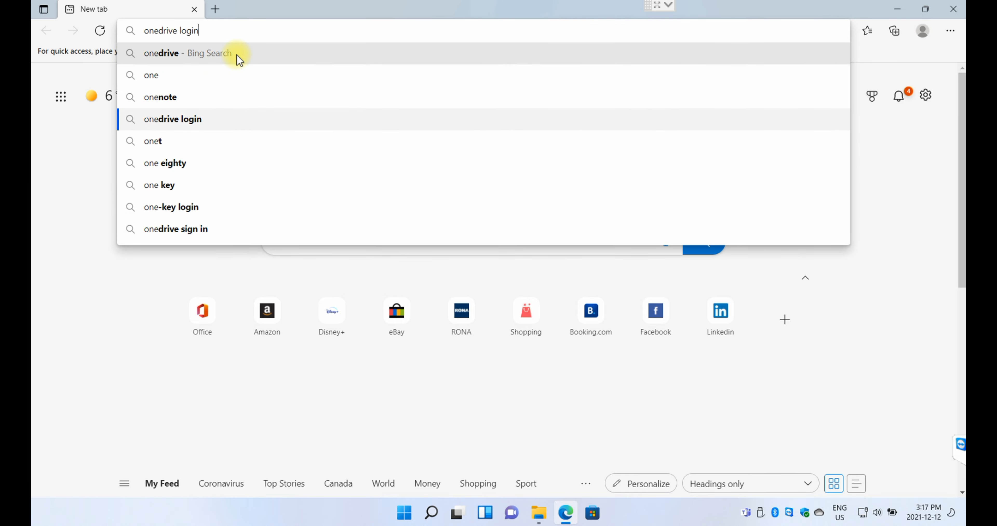
pyautogui.press('Return')
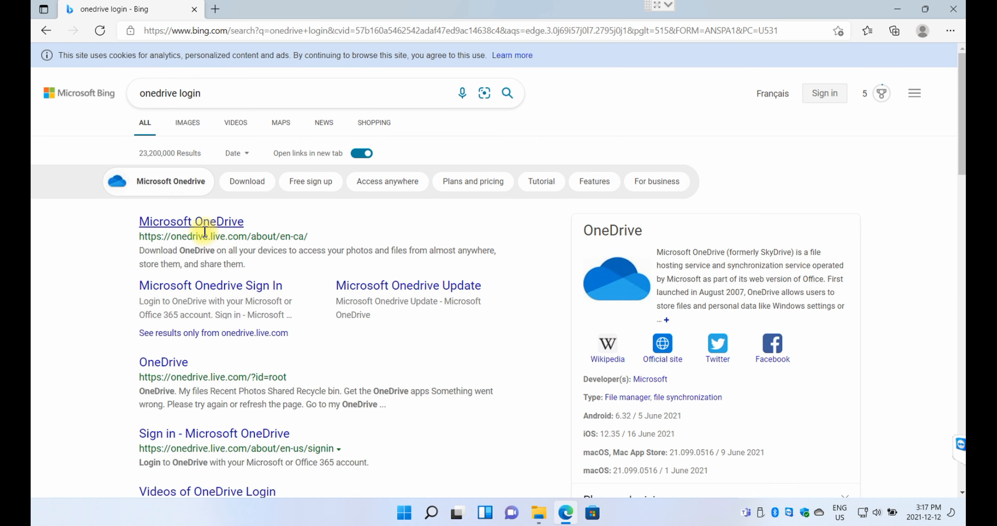
pyautogui.click(203, 224)
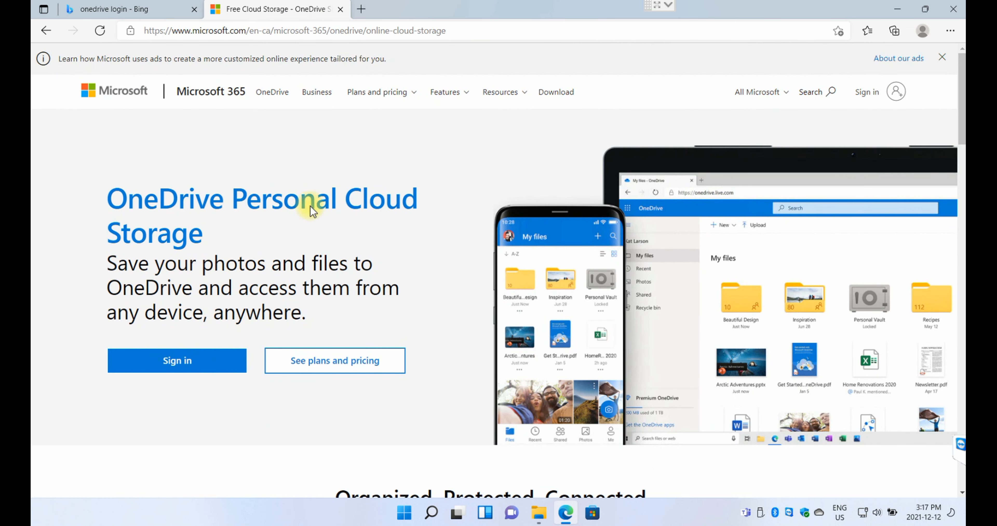
# - Sign in with the account e-mail and password, save the password and stay signed in
pyautogui.click(177, 361)
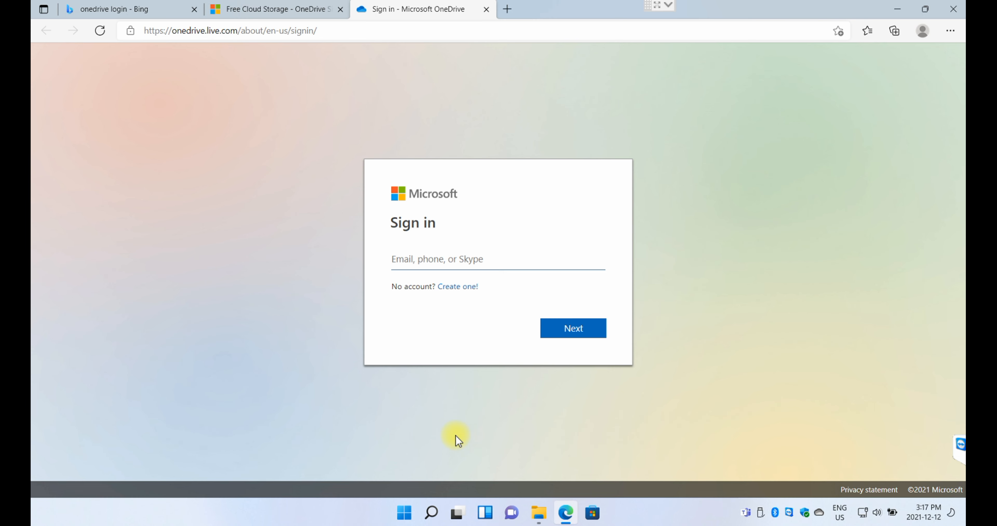
pyautogui.hotkey('ctrl', 'v')
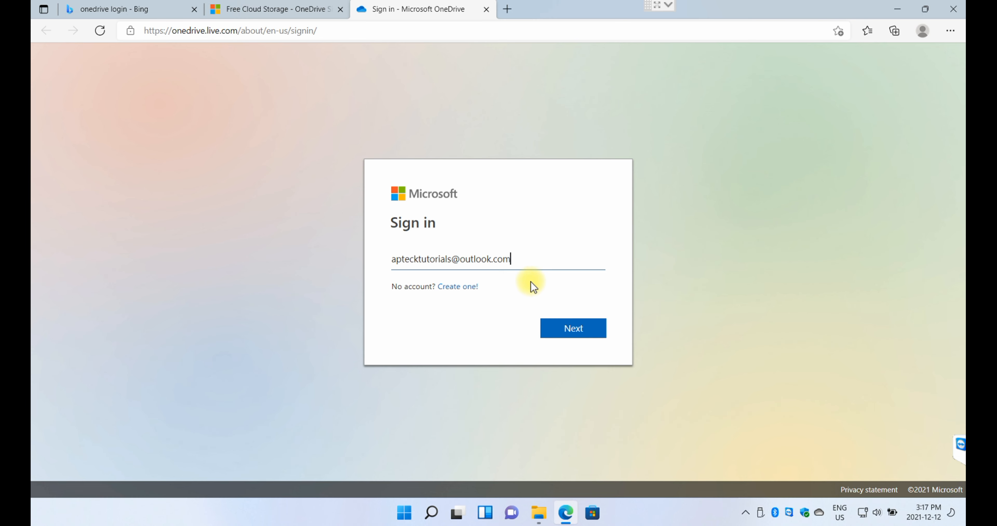
pyautogui.click(571, 334)
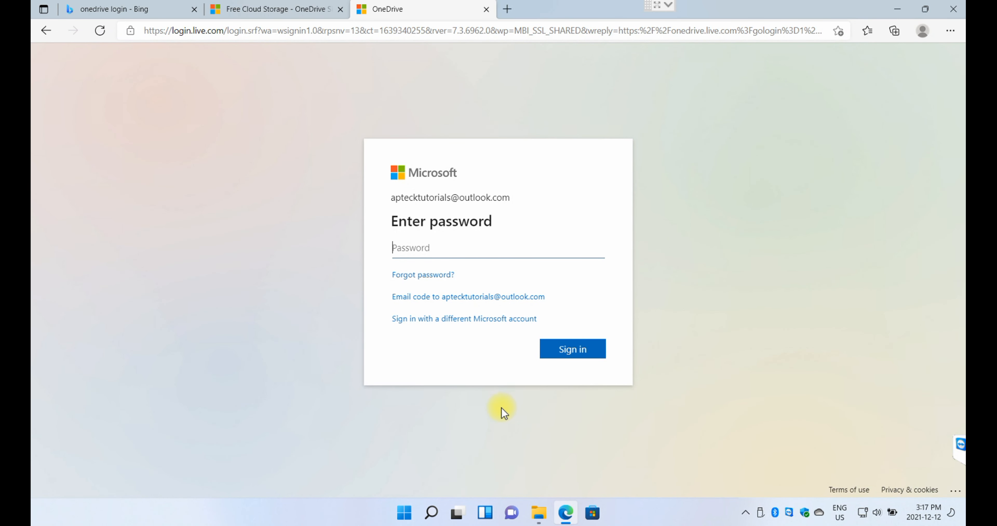
pyautogui.hotkey('ctrl', 'v')
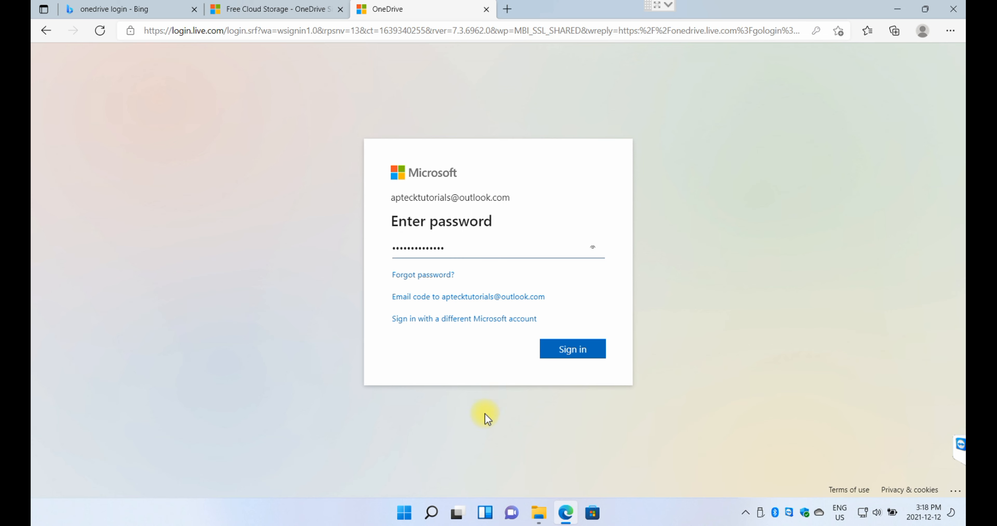
pyautogui.click(576, 356)
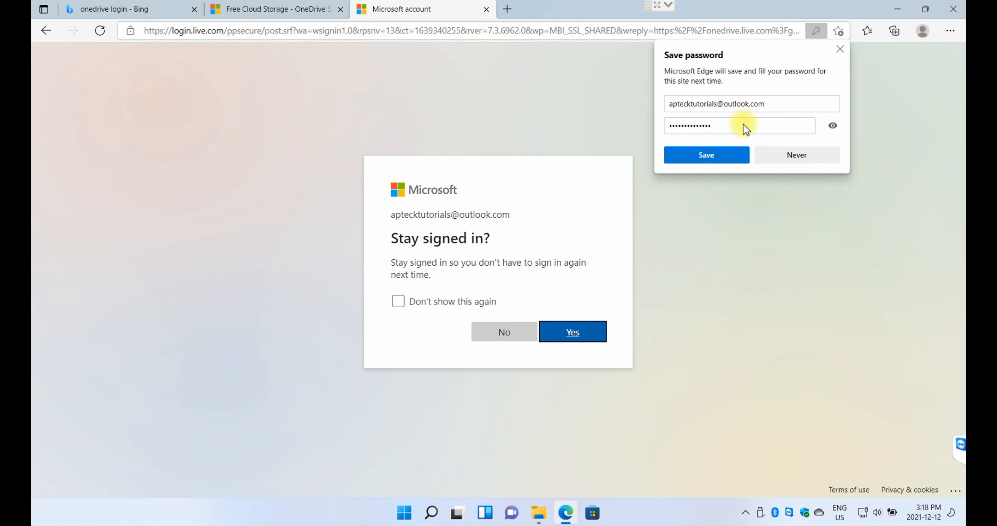
pyautogui.click(708, 158)
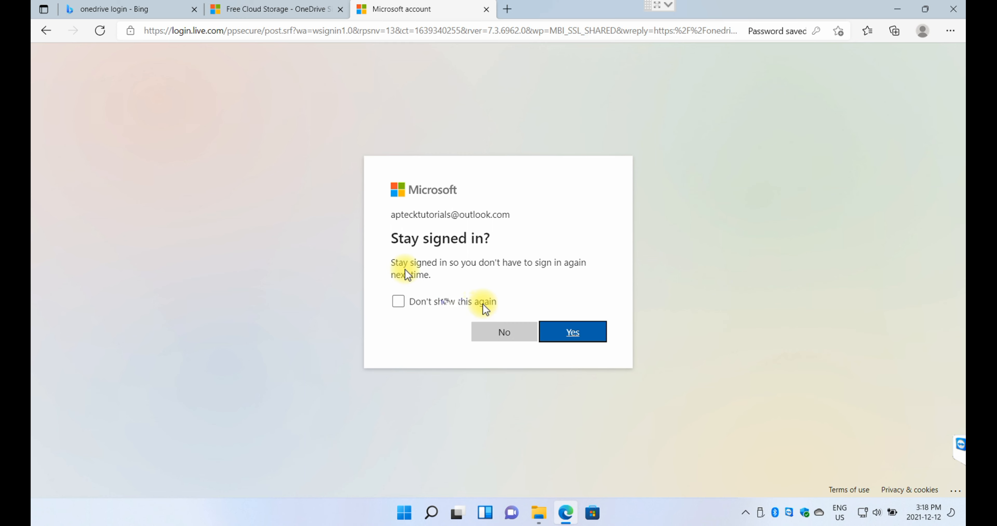
pyautogui.click(425, 306)
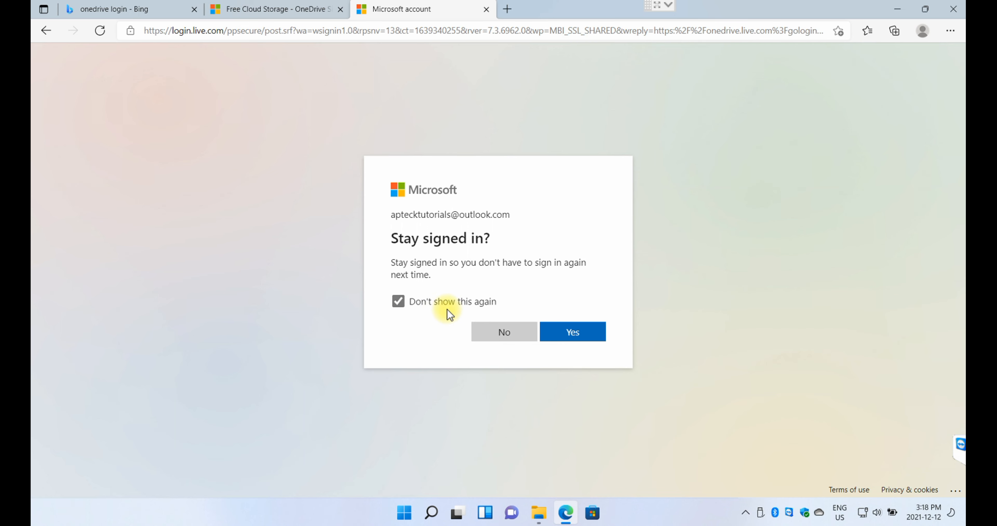
pyautogui.click(570, 332)
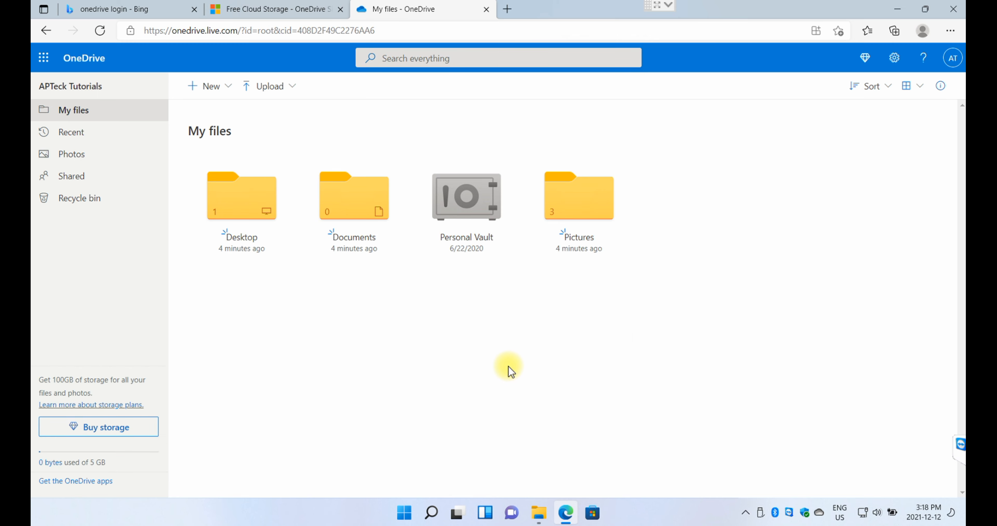
# - Open File Explorer below the browser and open OneDrive's synced Desktop folder
pyautogui.click(546, 520)
pyautogui.moveTo(352, 84); pyautogui.dragTo(367, 279)
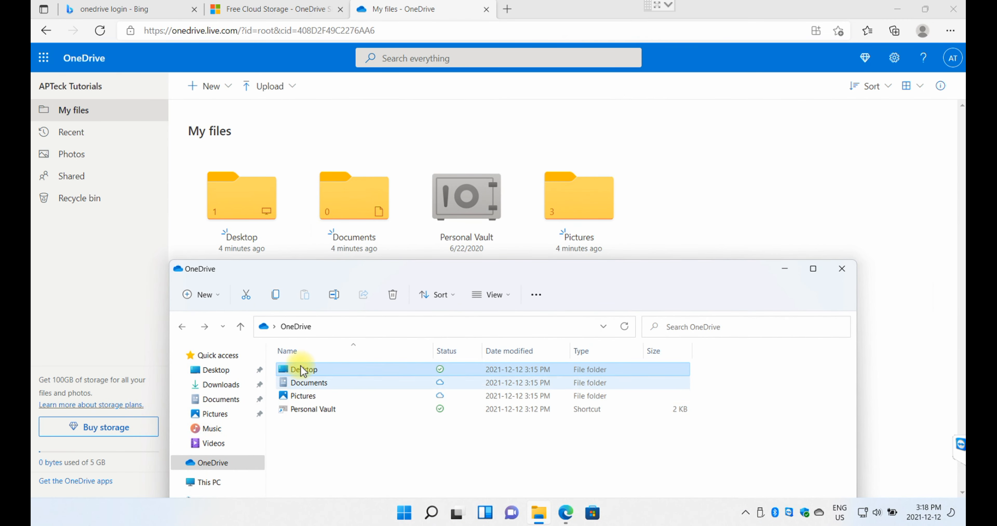
pyautogui.click(211, 464)
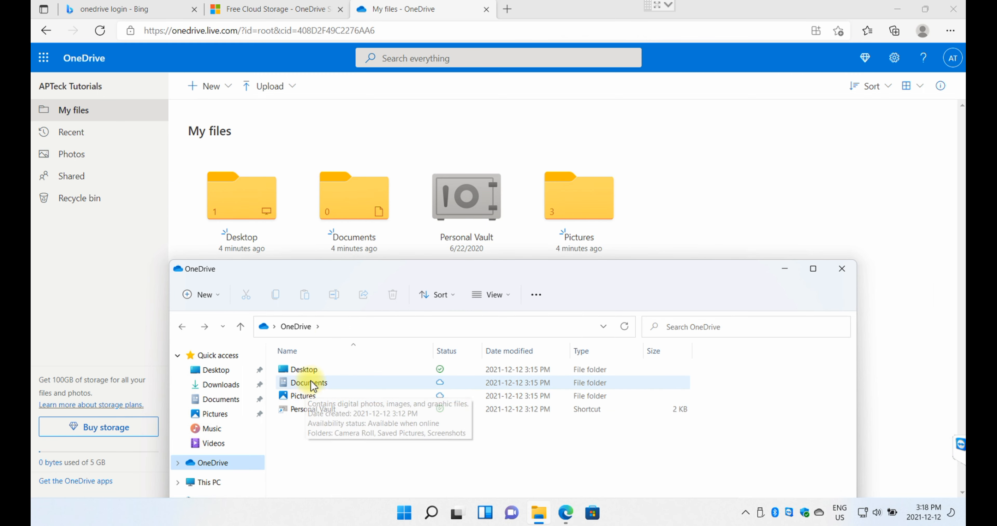
pyautogui.click(311, 374)
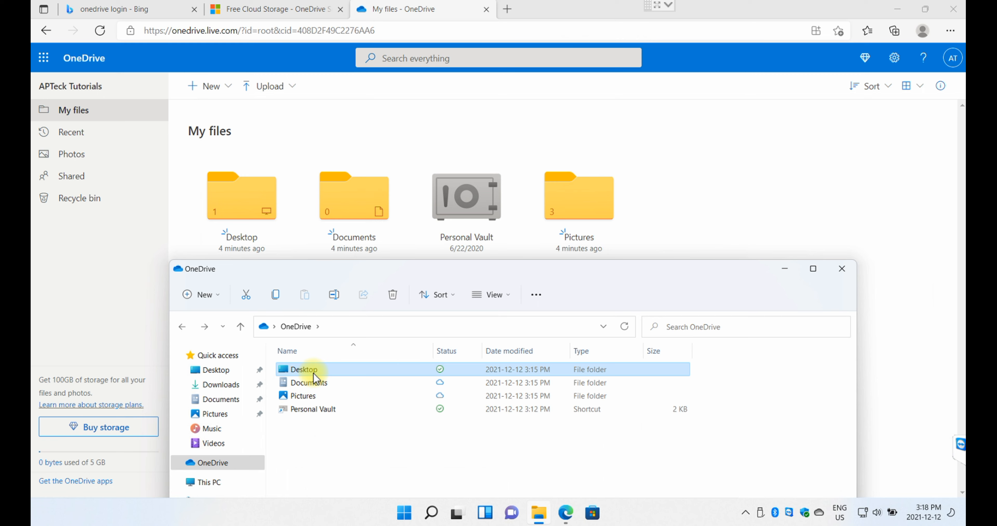
pyautogui.doubleClick(314, 371)
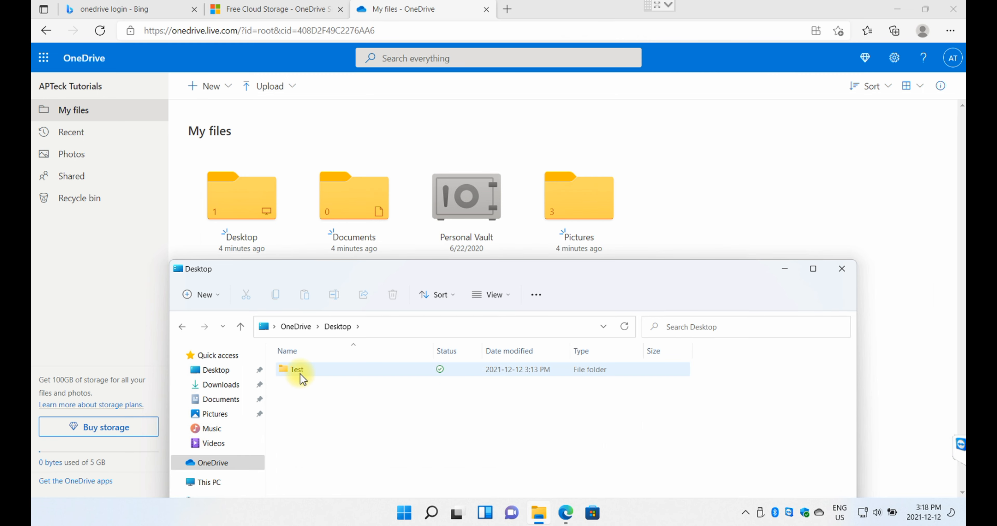
# - On the web, view Desktop, return to My files and open Pictures, then bring Explorer back
pyautogui.moveTo(309, 380)
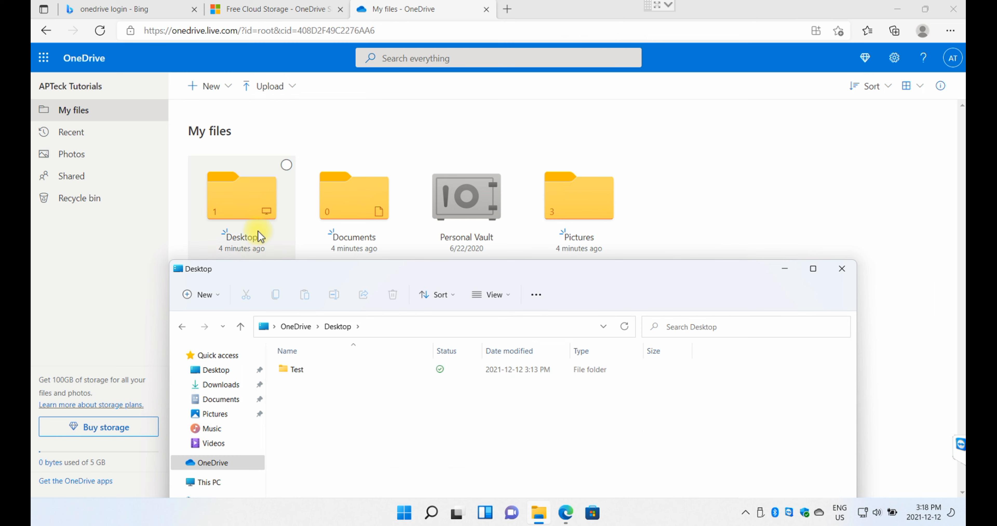
pyautogui.click(250, 205)
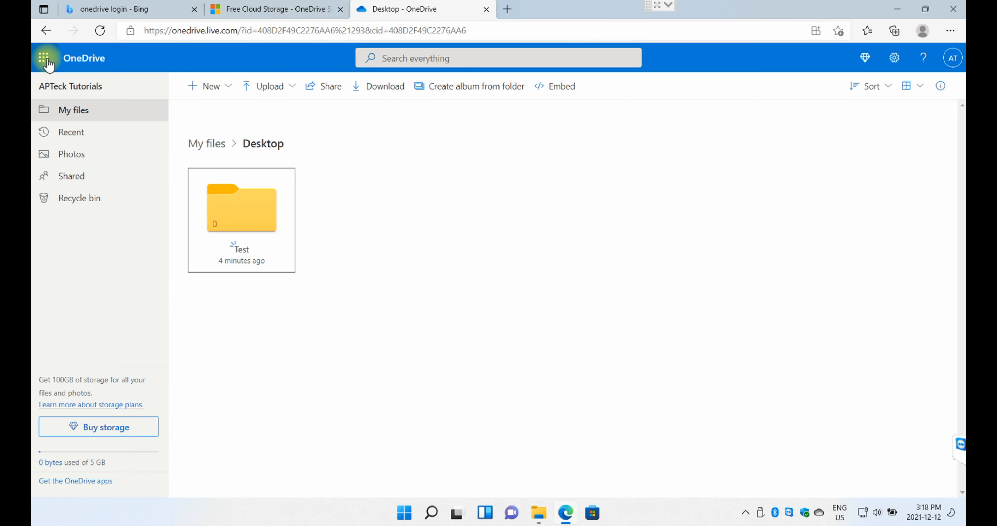
pyautogui.click(45, 30)
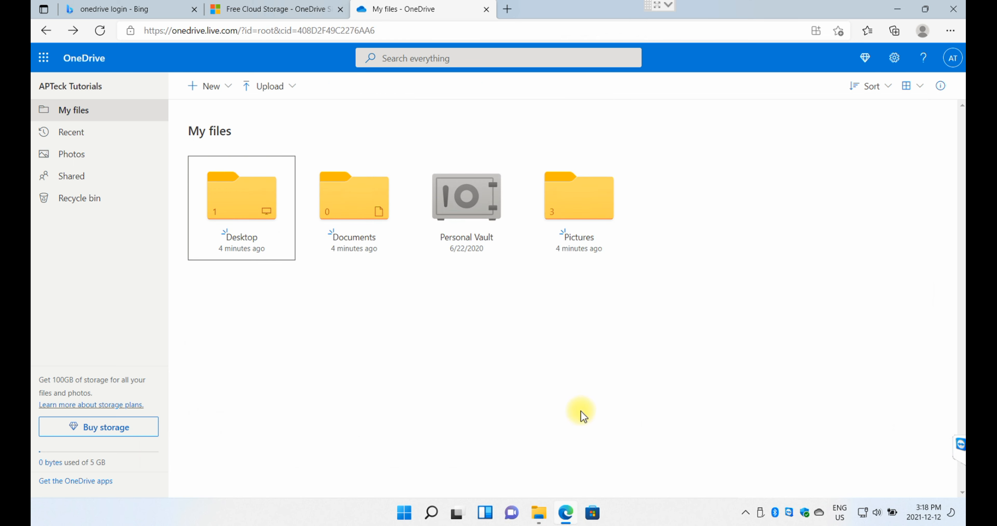
pyautogui.click(576, 203)
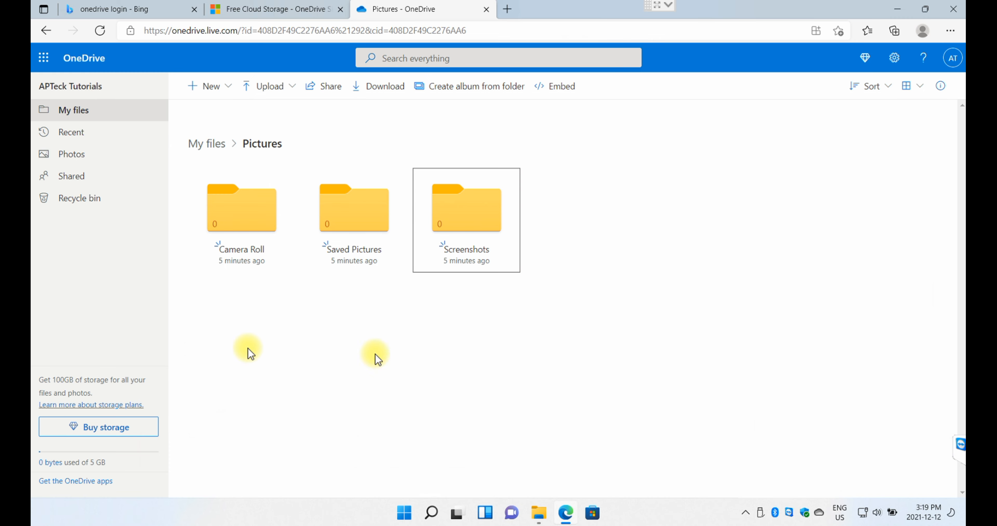
pyautogui.click(540, 513)
# - Paste the copied images into File Explorer's OneDrive\Pictures folder
pyautogui.moveTo(459, 278); pyautogui.dragTo(707, 74)
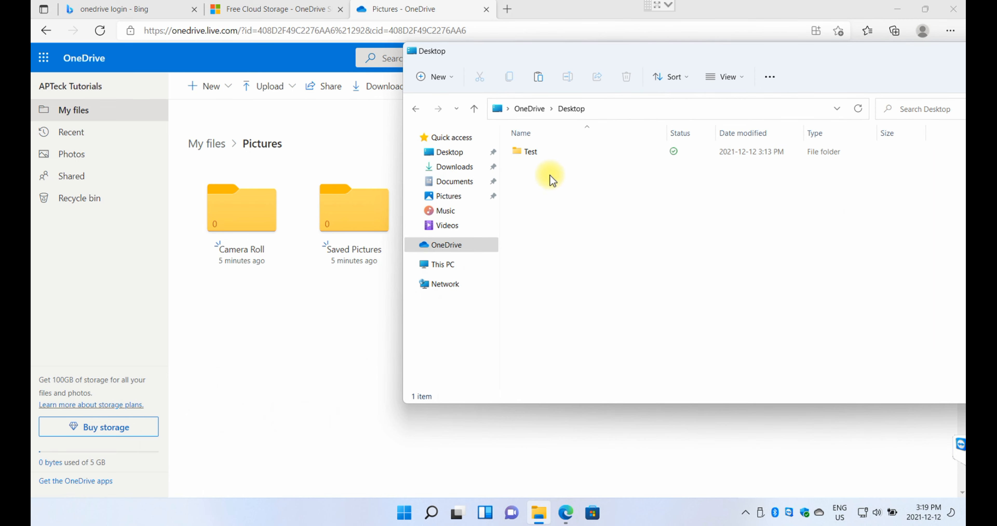
pyautogui.click(447, 245)
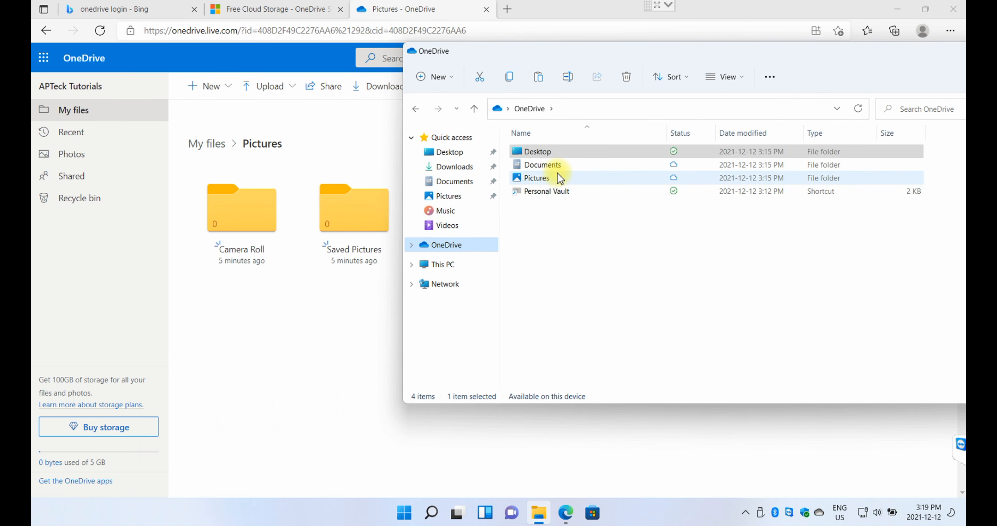
pyautogui.doubleClick(546, 180)
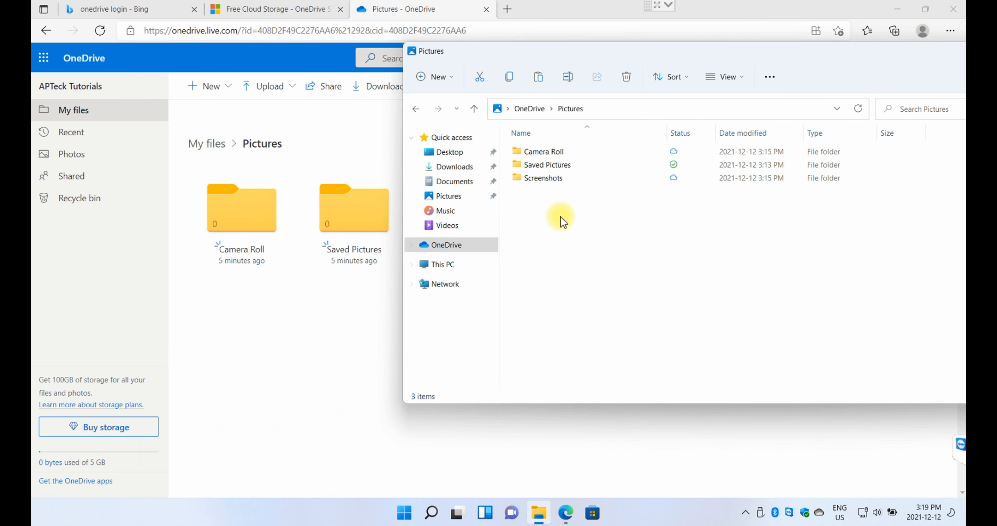
pyautogui.rightClick(581, 229)
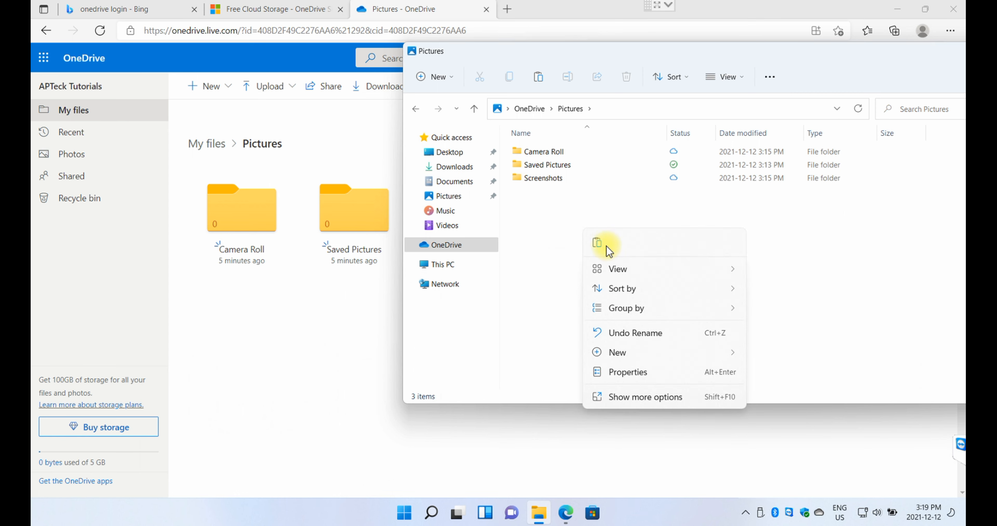
pyautogui.click(598, 243)
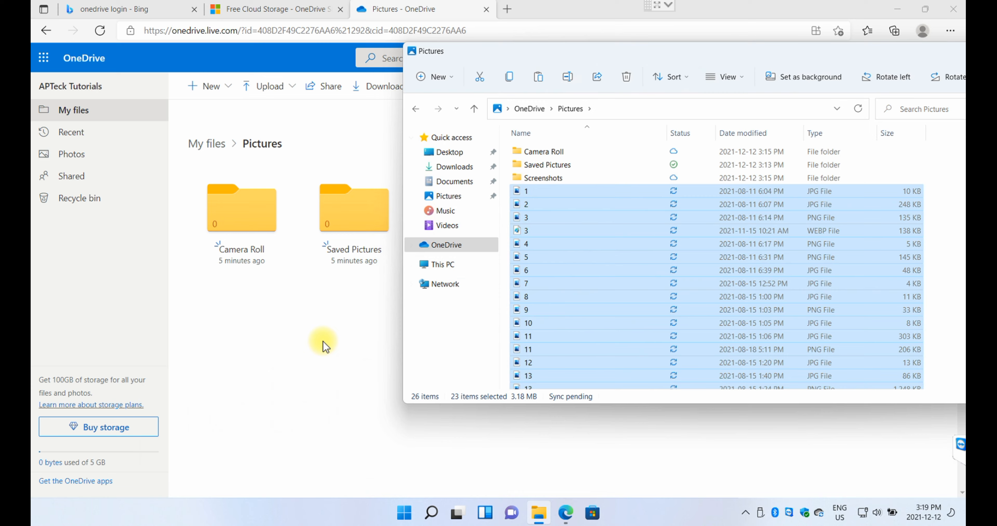
# - View the synced thumbnails on the web Pictures page and check OneDrive's sync status
pyautogui.moveTo(790, 55); pyautogui.dragTo(544, 271)
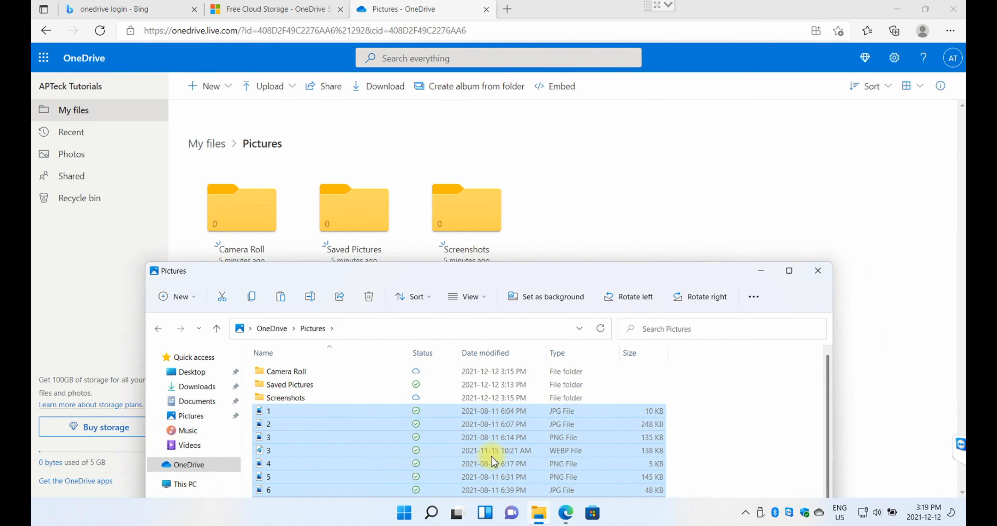
pyautogui.moveTo(607, 291); pyautogui.dragTo(625, 403)
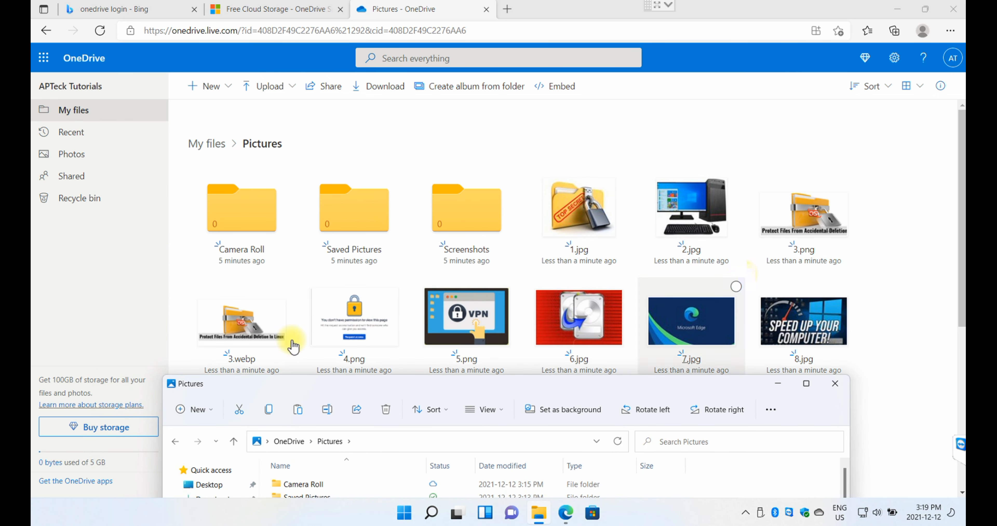
pyautogui.click(777, 383)
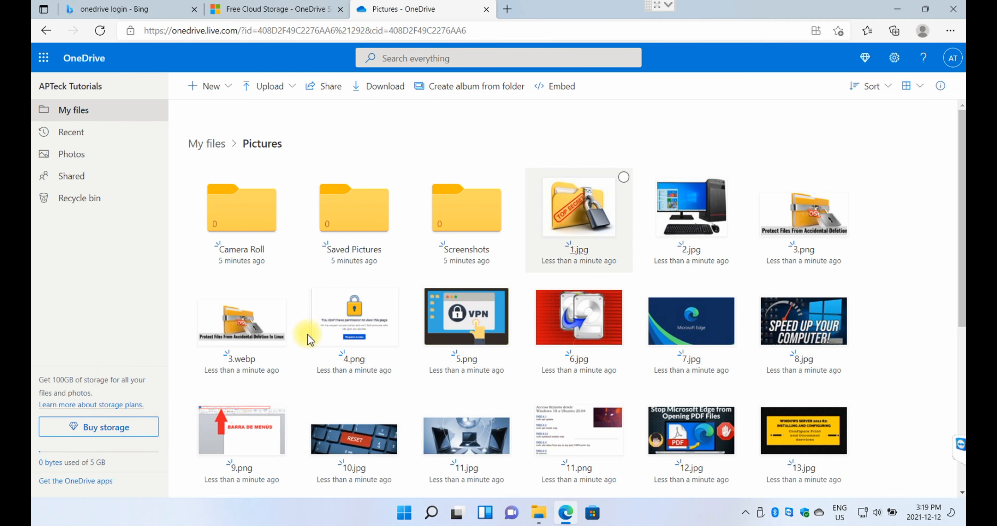
pyautogui.click(820, 513)
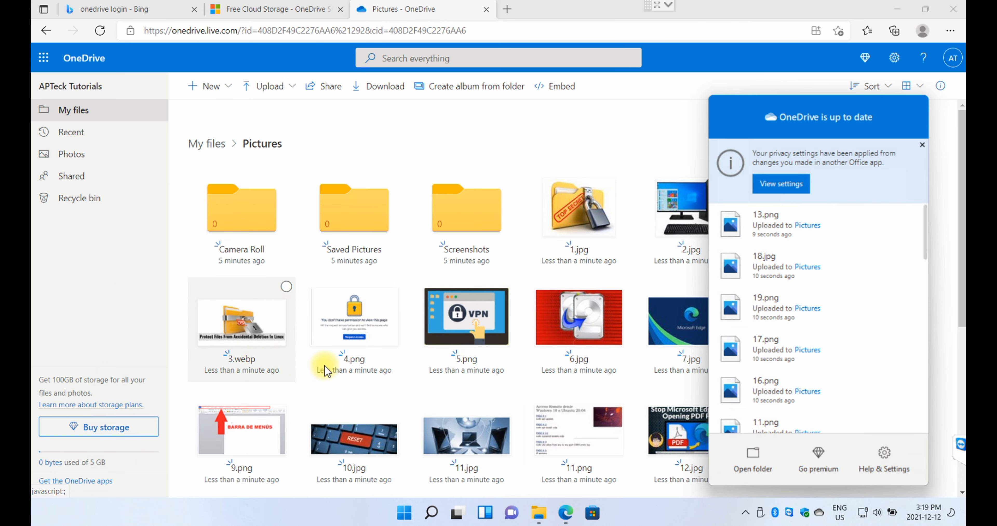
# - Delete photo 1.jpg from OneDrive\Pictures in File Explorer, acknowledge the warning, and return to Edge
pyautogui.click(549, 518)
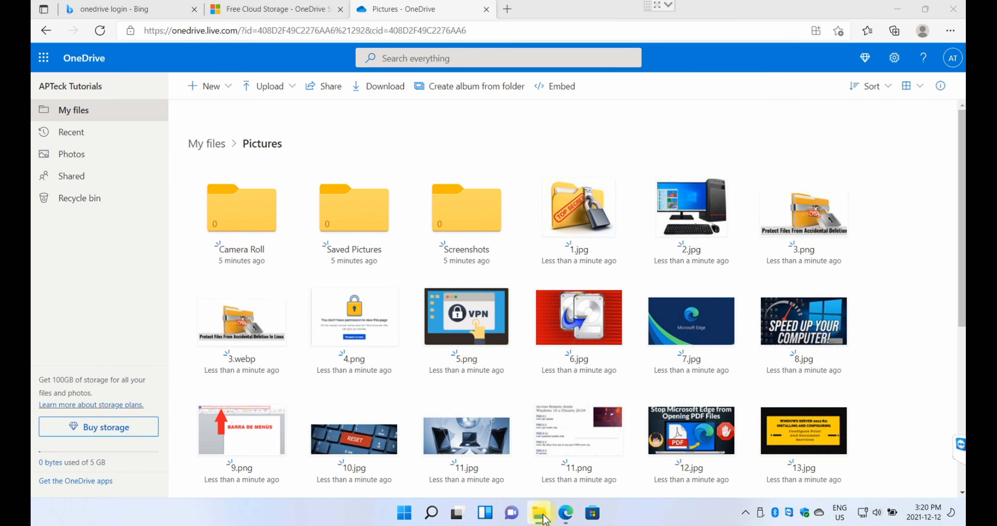
pyautogui.moveTo(405, 374); pyautogui.dragTo(511, 107)
pyautogui.click(540, 515)
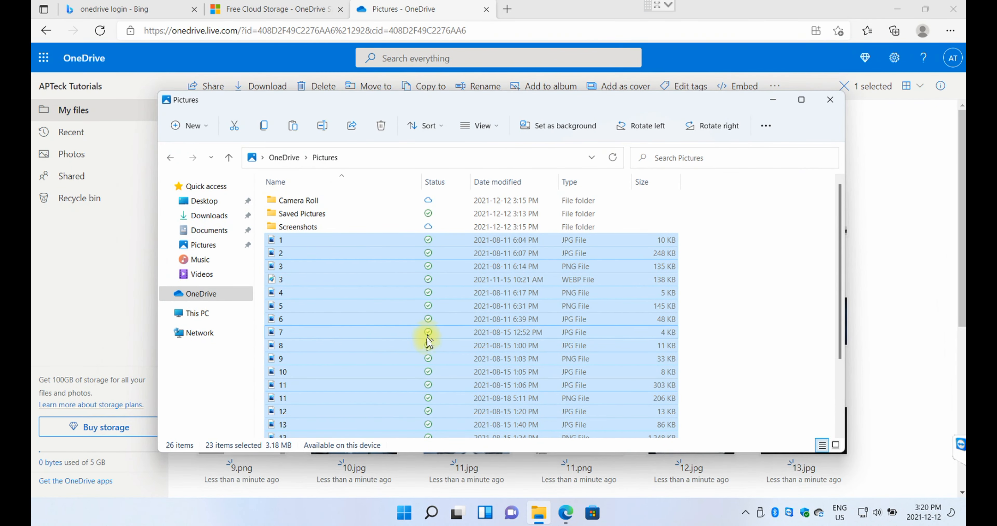
pyautogui.click(279, 242)
pyautogui.click(290, 229)
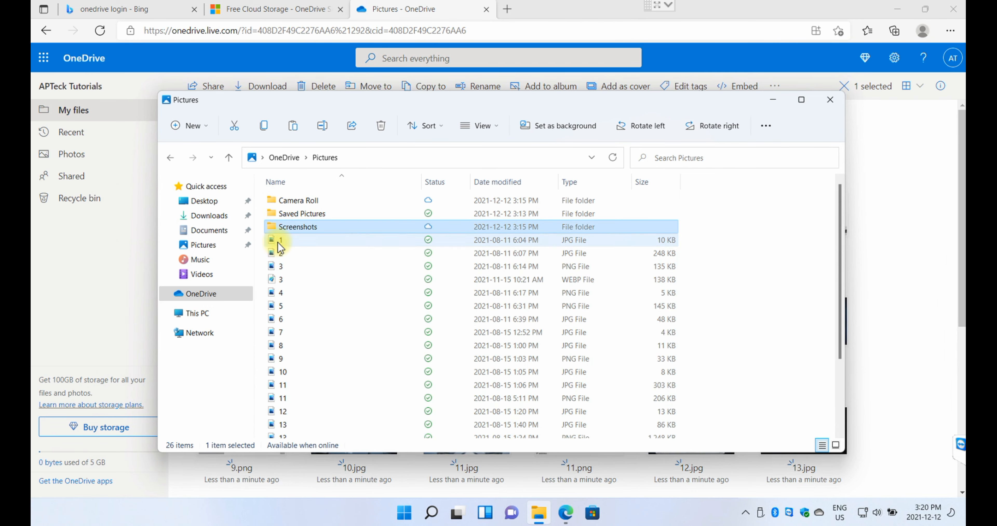
pyautogui.click(278, 241)
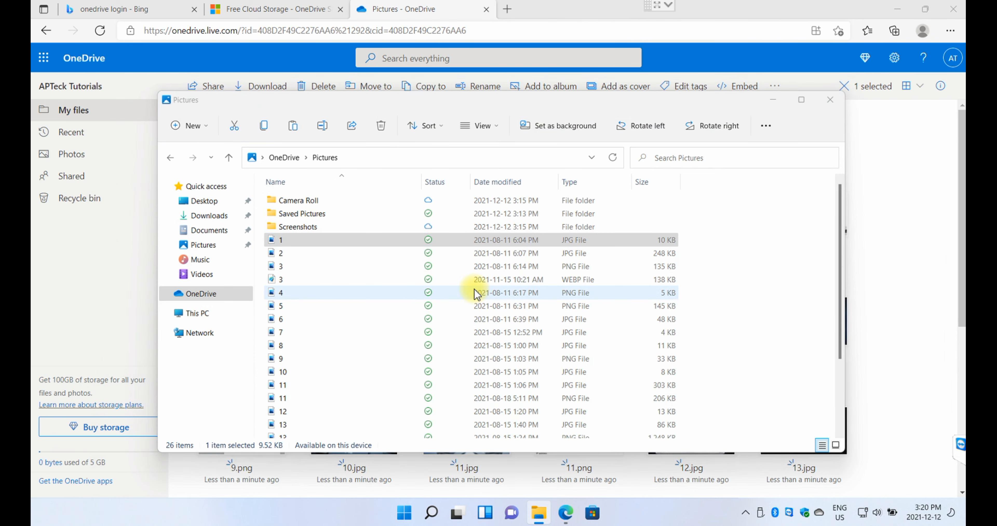
pyautogui.press('Delete')
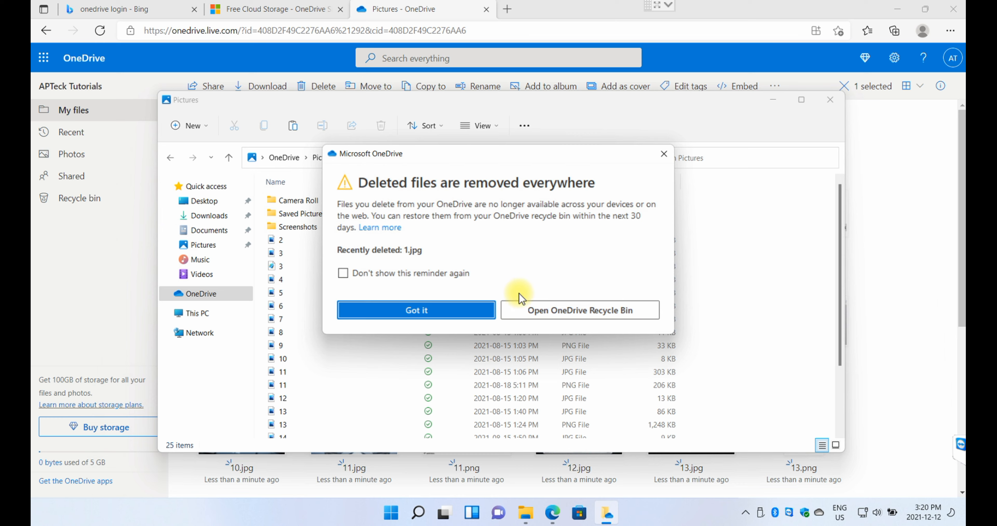
pyautogui.click(430, 312)
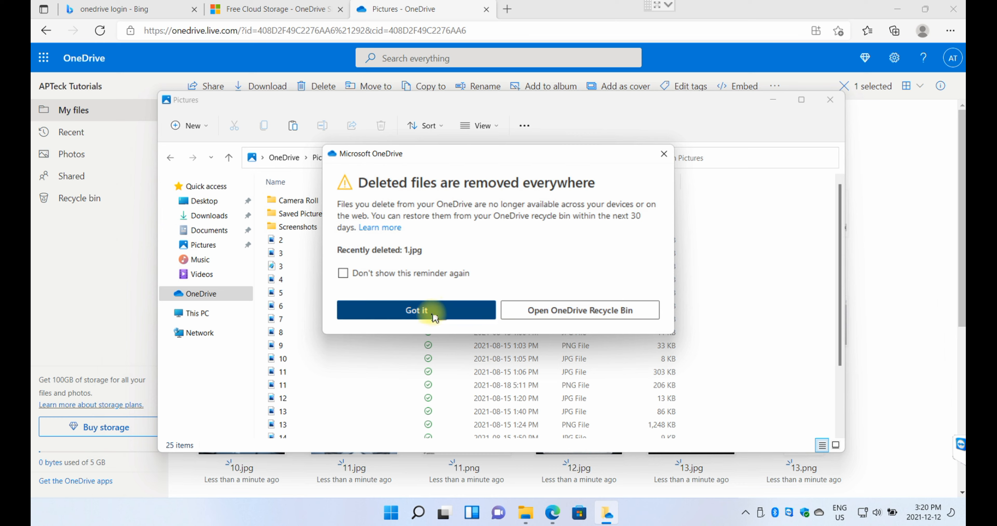
pyautogui.click(565, 513)
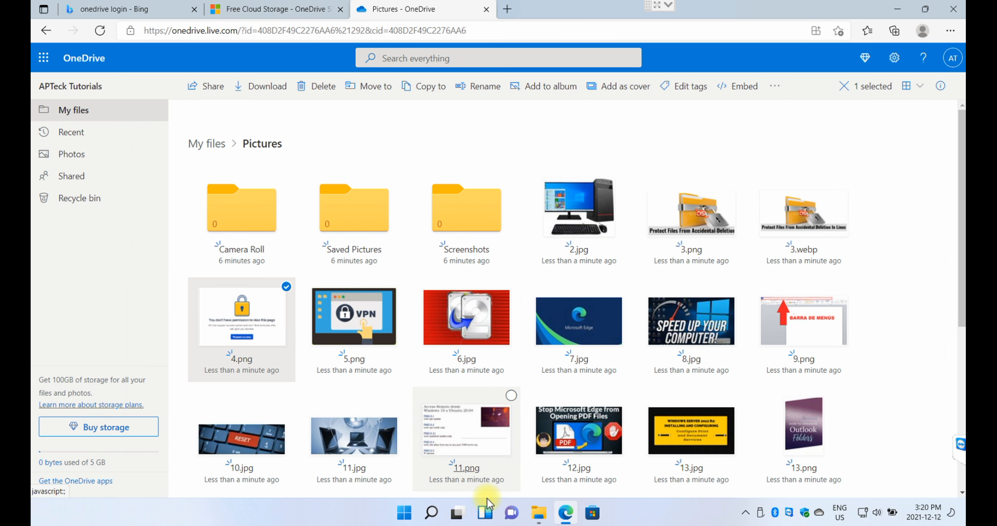
# - Browse the OneDrive root and Personal Vault in File Explorer, then return to OneDrive web
pyautogui.click(539, 514)
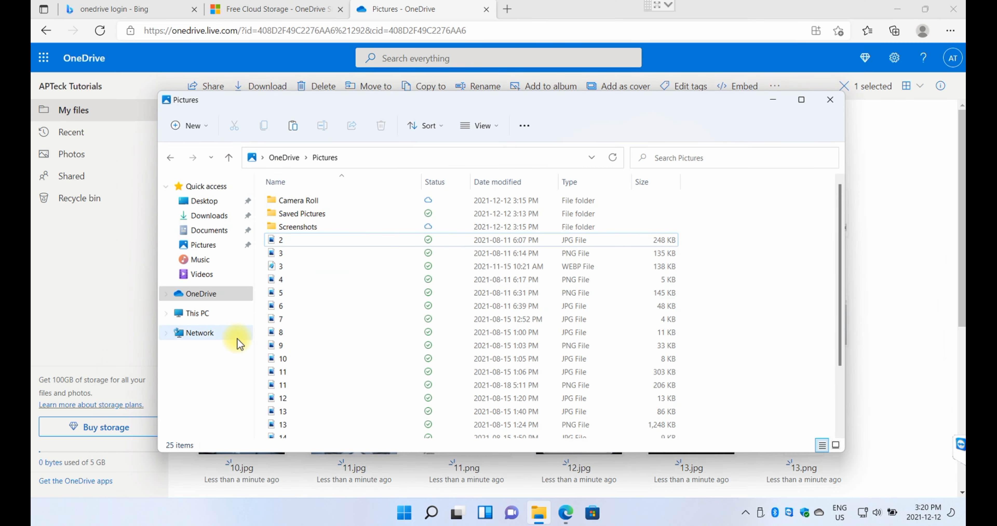
pyautogui.click(211, 294)
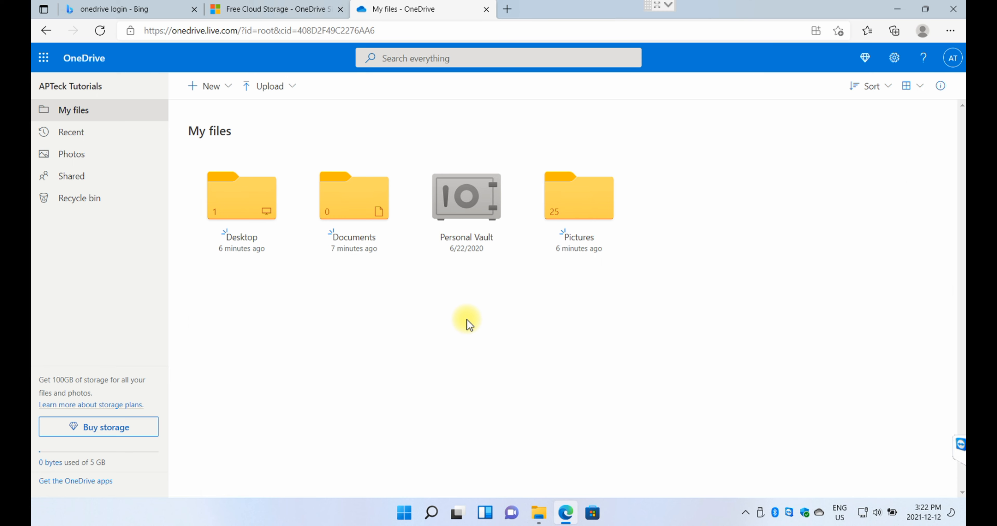
pyautogui.click(464, 189)
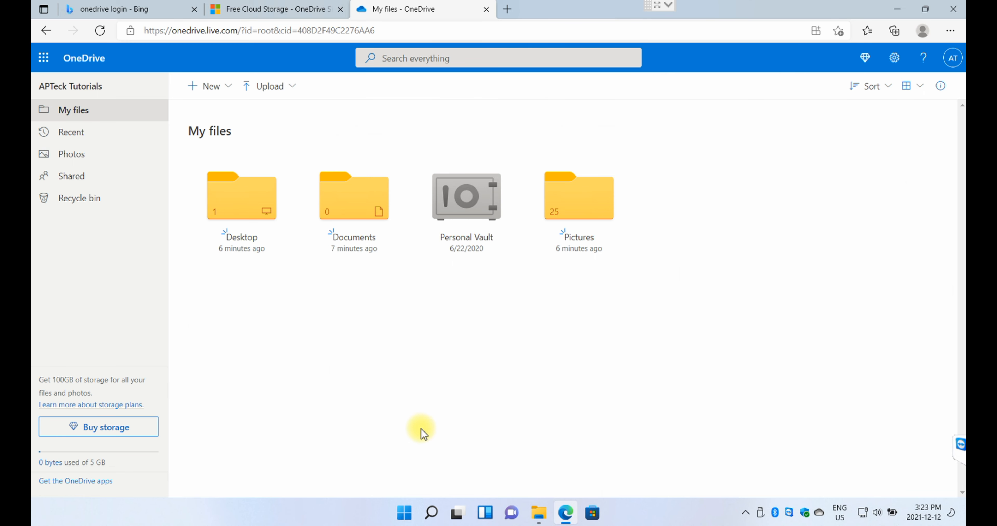
pyautogui.click(539, 513)
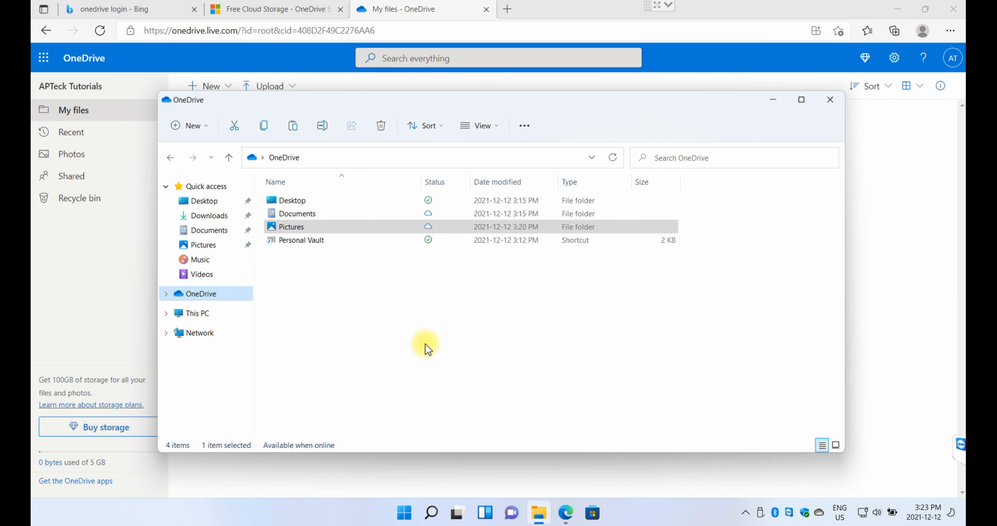
pyautogui.click(896, 377)
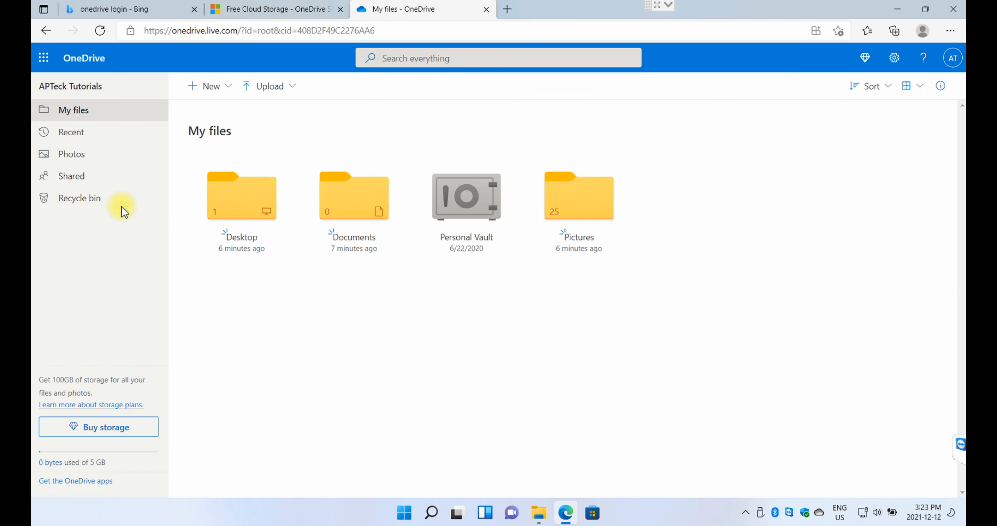
# - Restore the deleted 1.jpg from the OneDrive Recycle bin
pyautogui.click(73, 208)
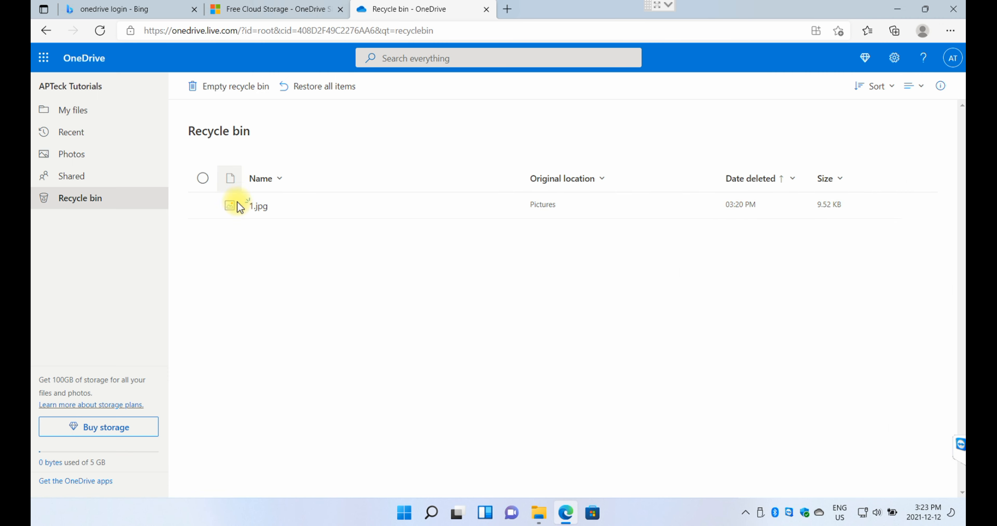
pyautogui.click(202, 205)
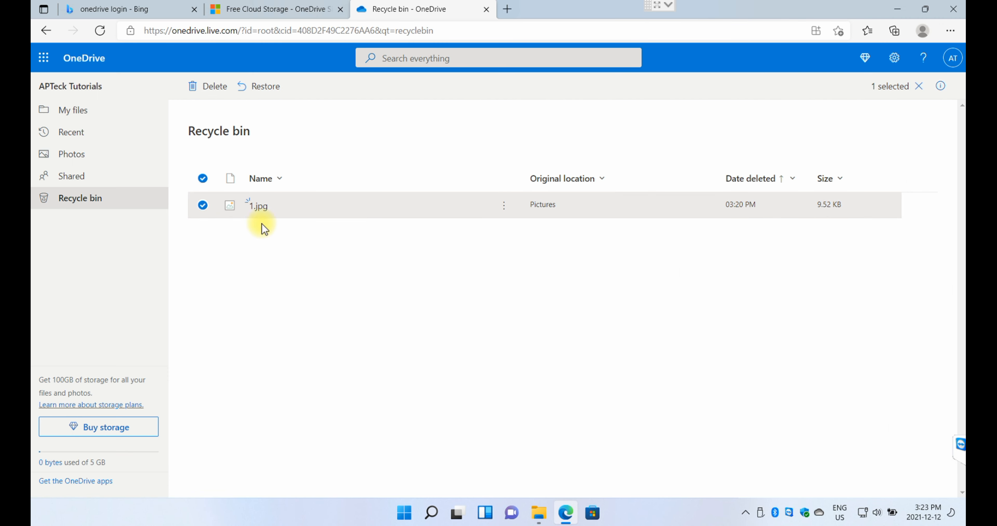
pyautogui.click(269, 97)
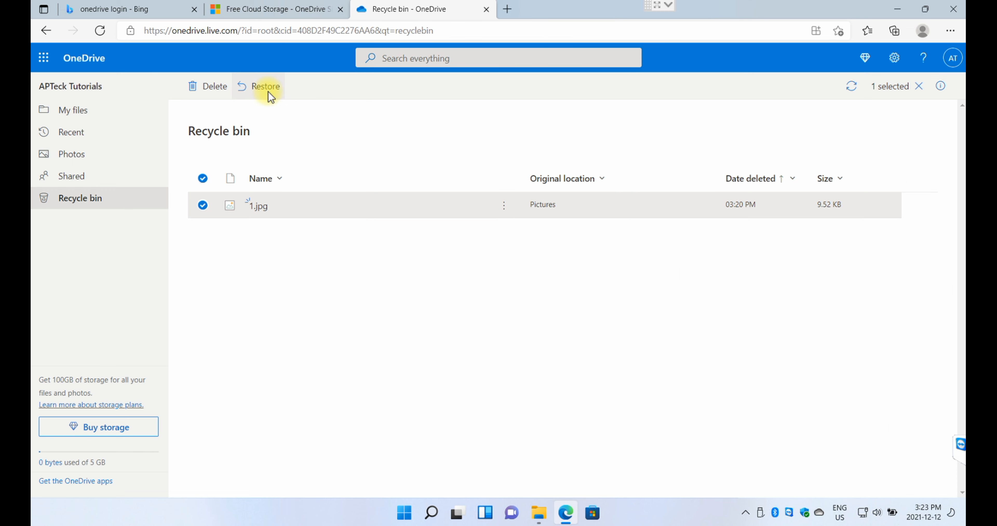
# - Confirm 1.jpg is back in My files > Pictures, then open the local OneDrive folder in File Explorer
pyautogui.click(77, 115)
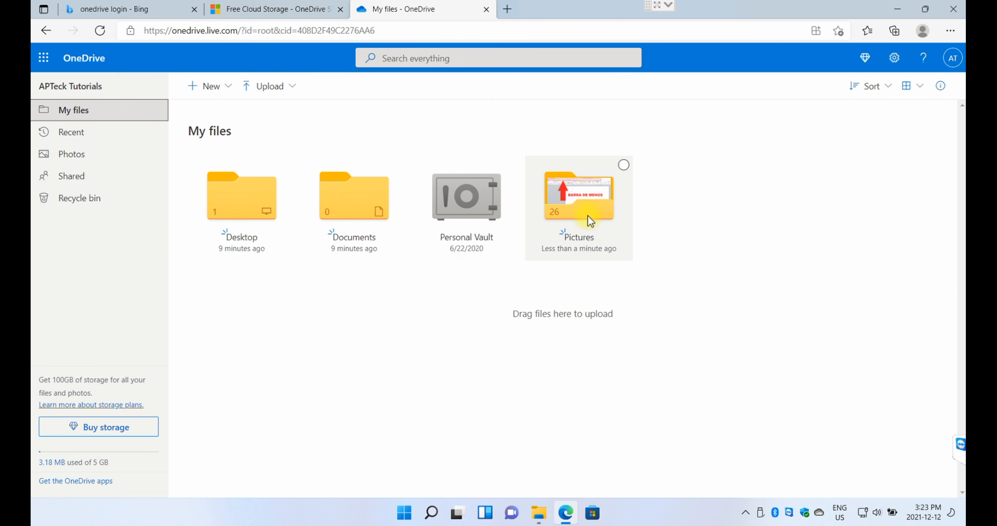
pyautogui.click(589, 219)
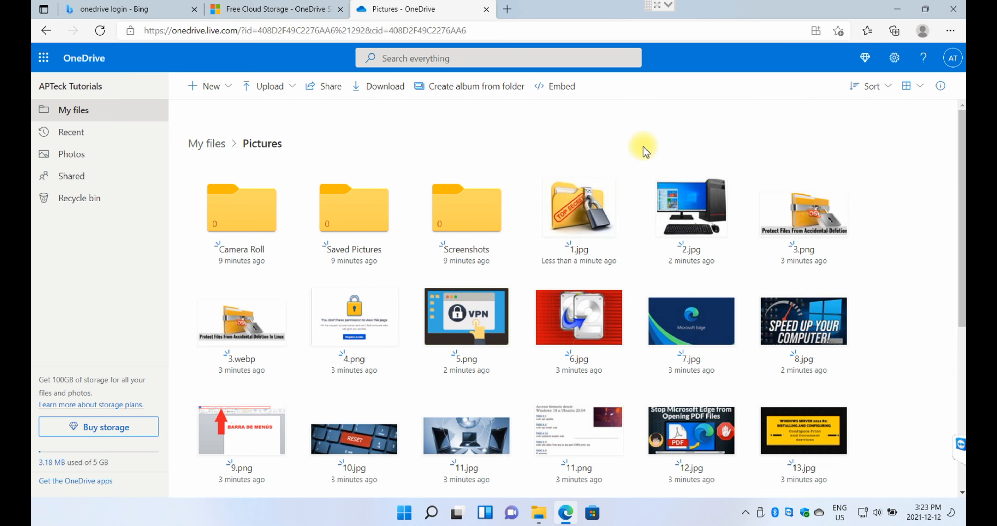
pyautogui.click(540, 514)
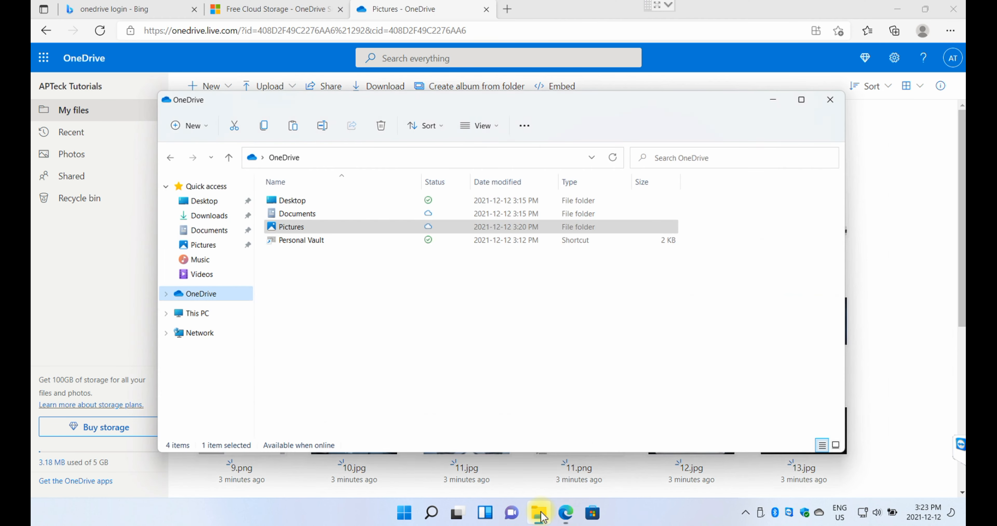